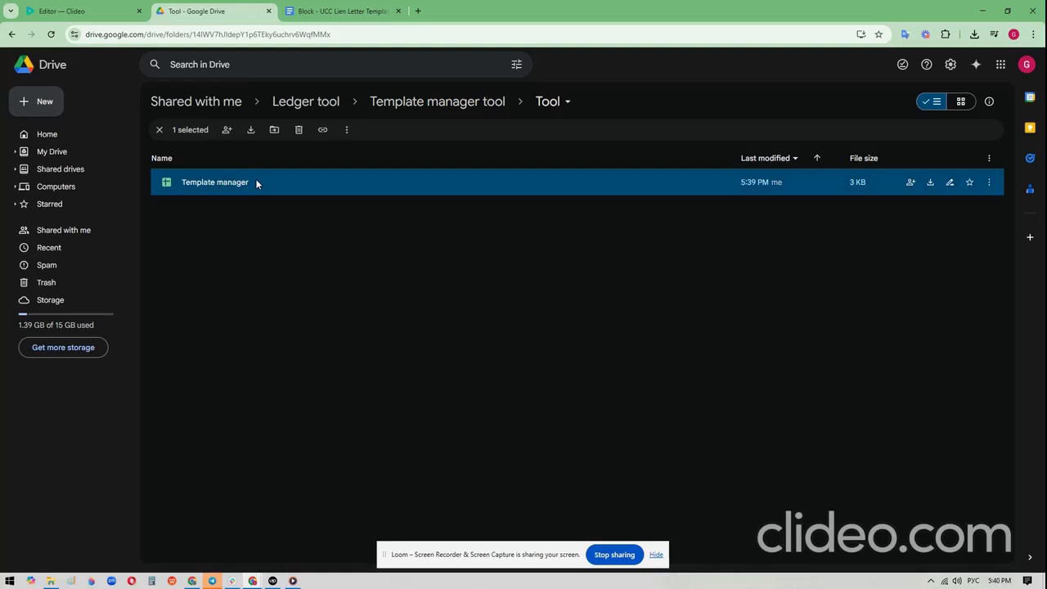
- Open the Template manager spreadsheet and run Get Source Data for selected IDs from the Clients sheet
double_click(255, 183)
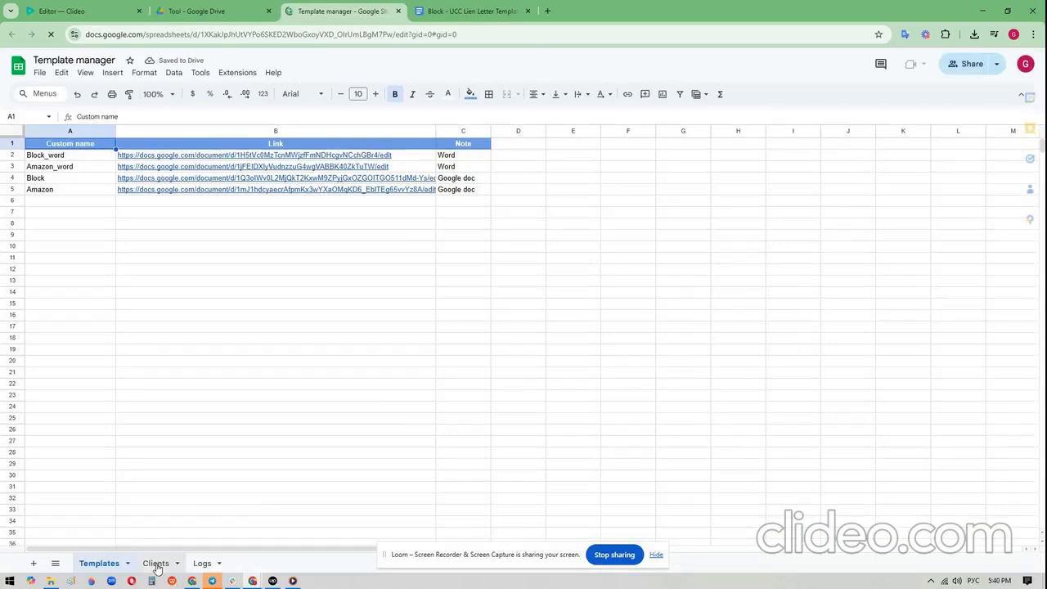
click(155, 563)
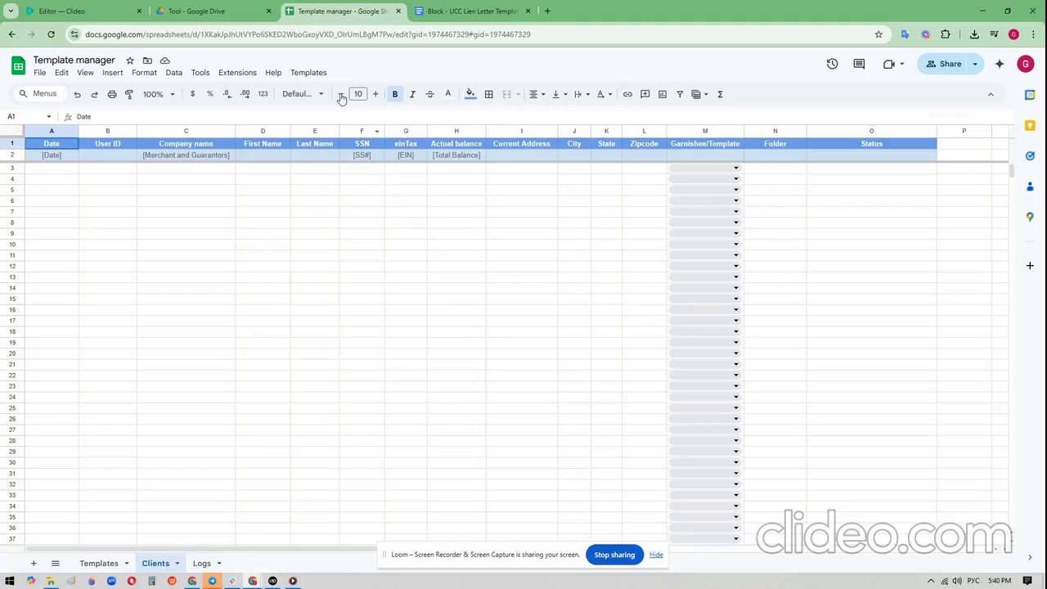
click(318, 73)
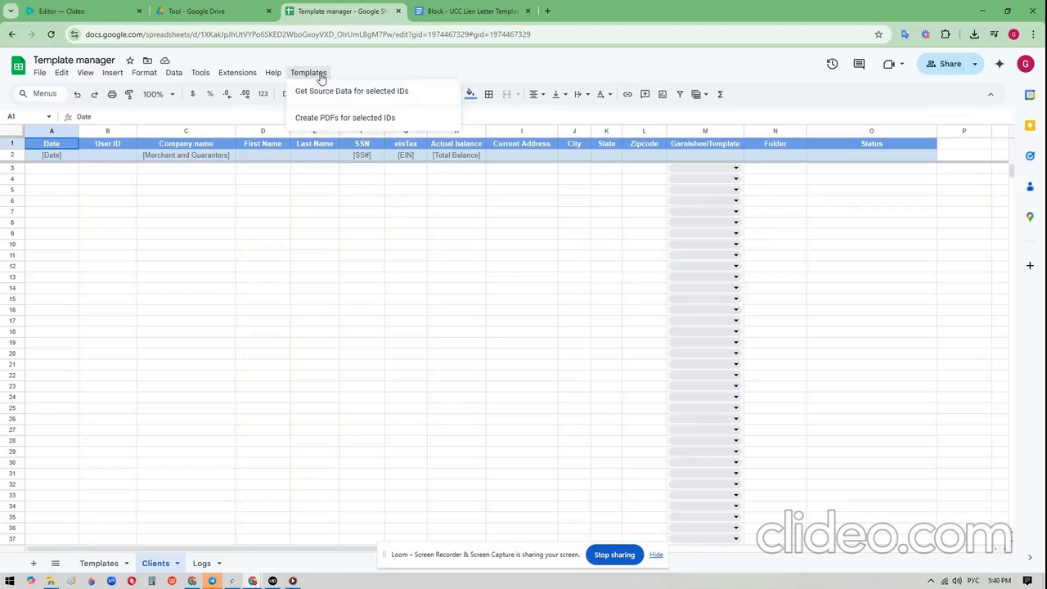
click(435, 99)
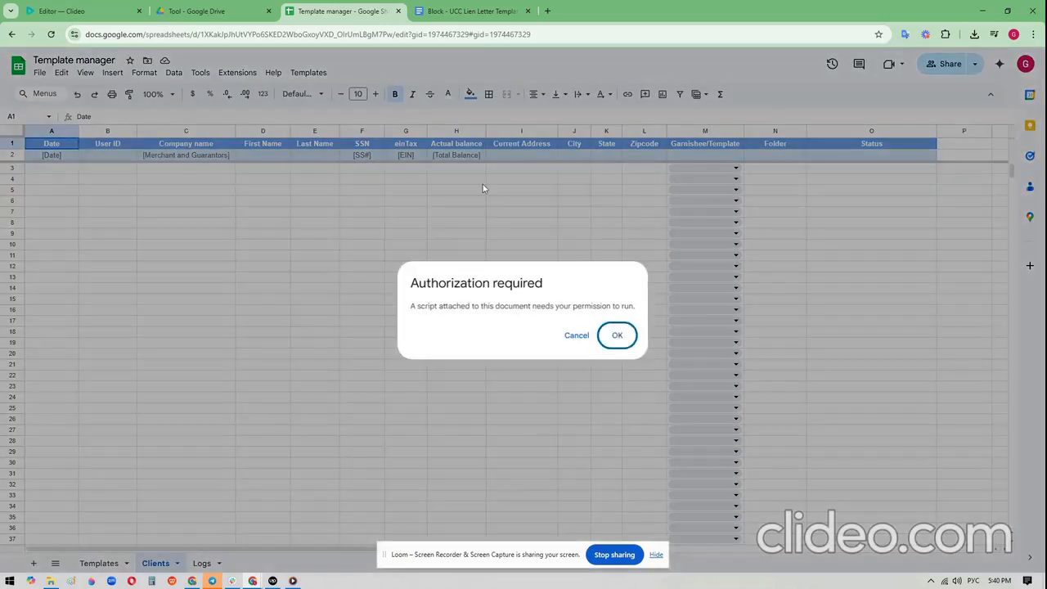
- Authorize the Template manager script with the listed Google account, proceeding past the unverified-app page and granting all requested permissions
click(614, 335)
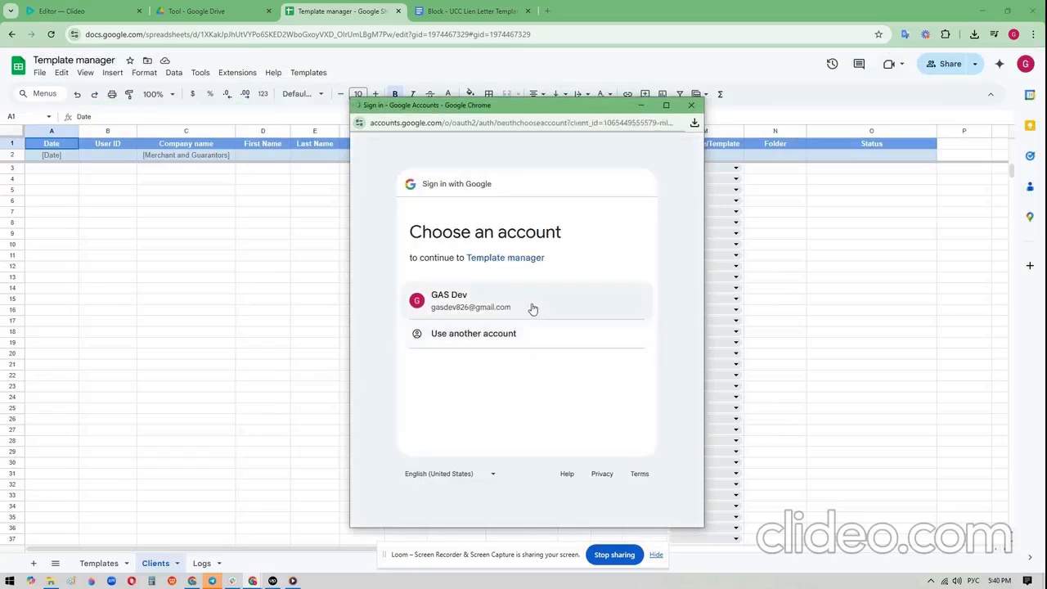
click(531, 307)
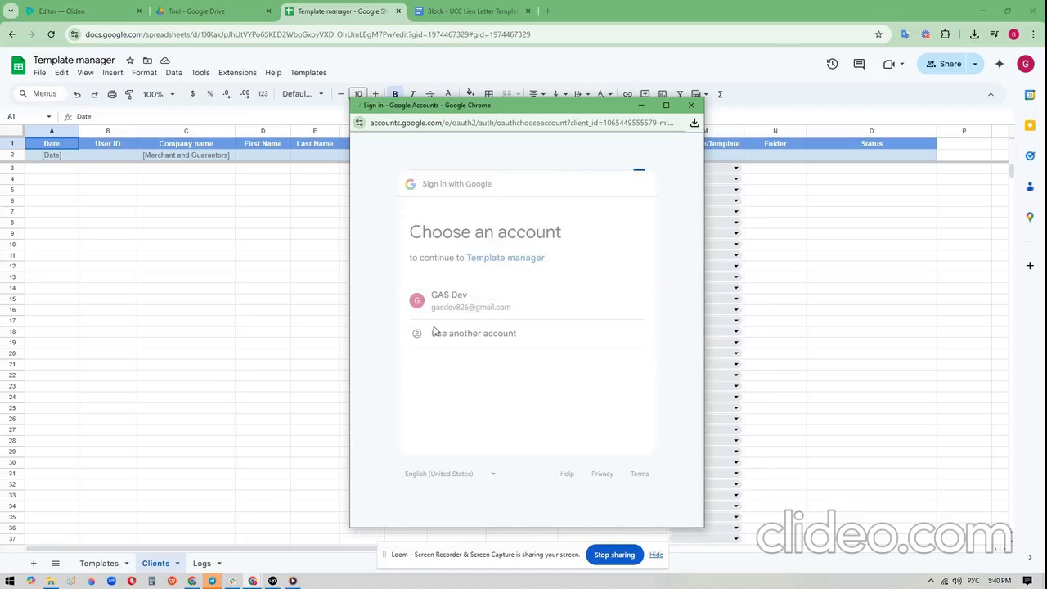
click(374, 335)
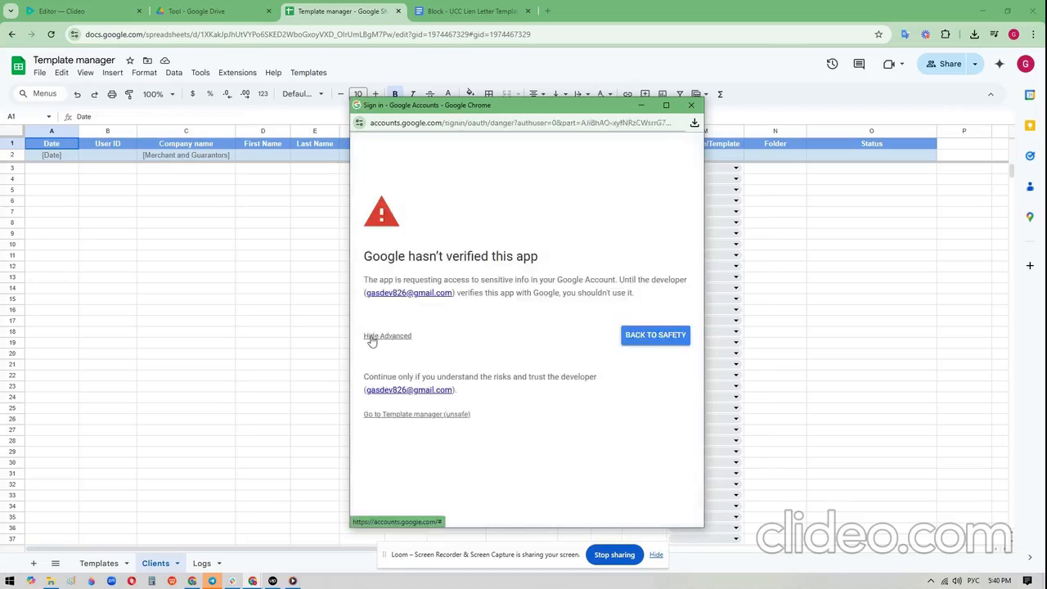
click(405, 416)
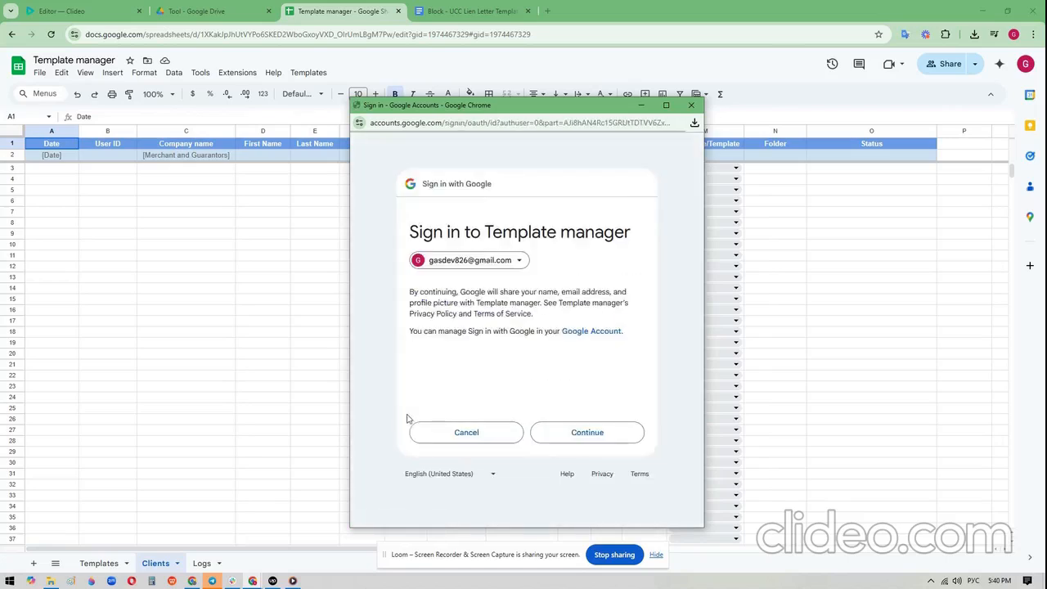
click(607, 434)
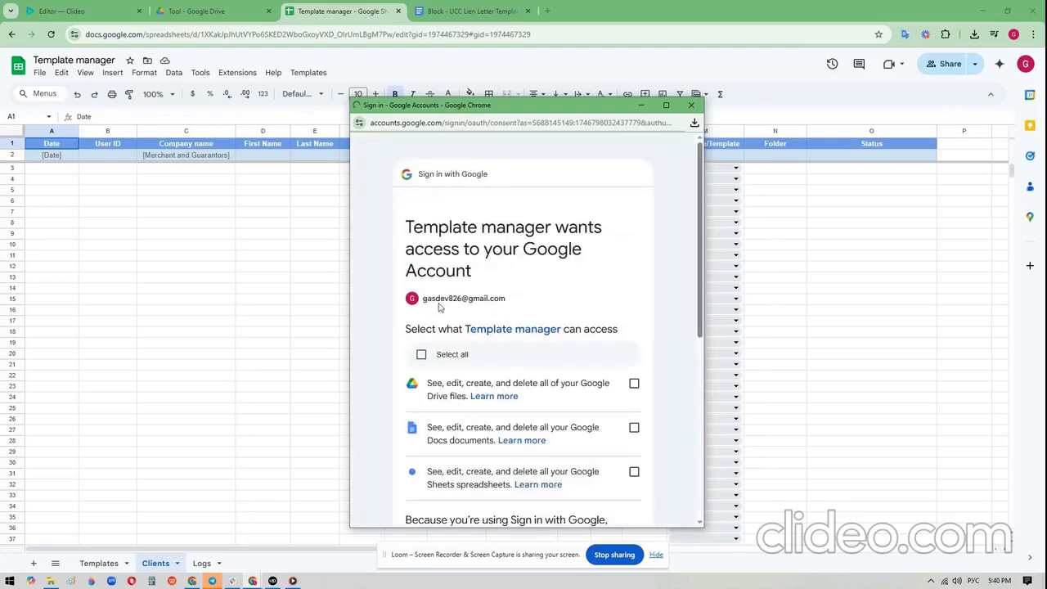
click(421, 357)
scroll(523, 352, down, 5)
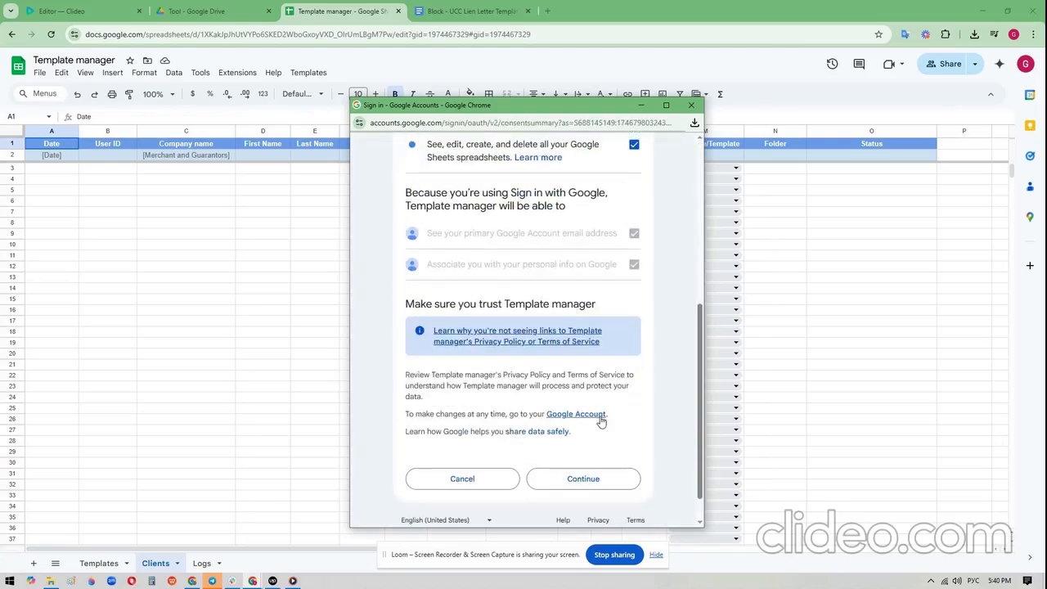
click(601, 442)
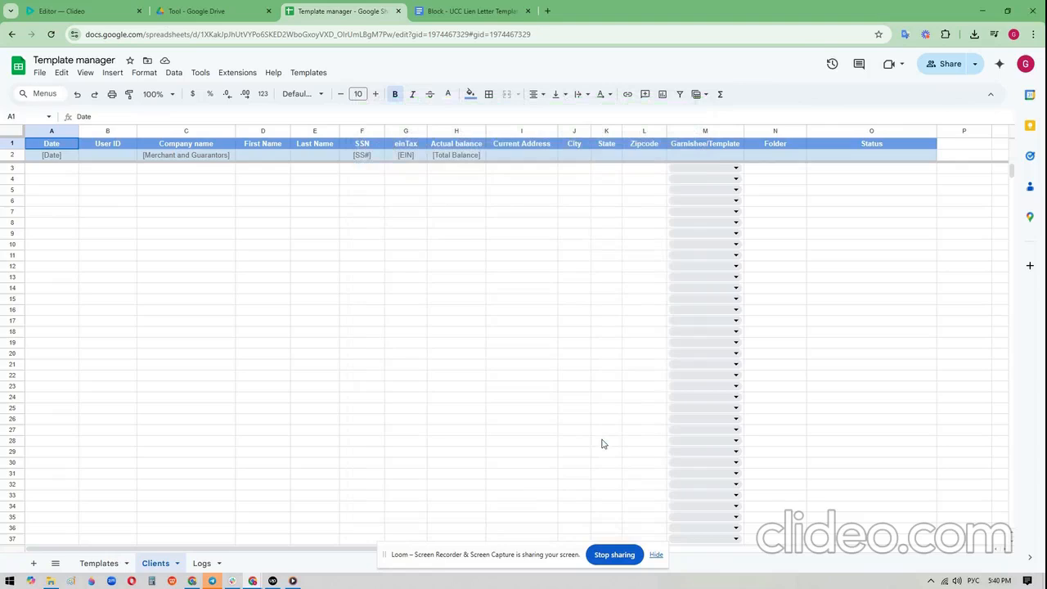
- Look over the custom Templates commands and the contents of the Logs and Templates sheets
click(319, 71)
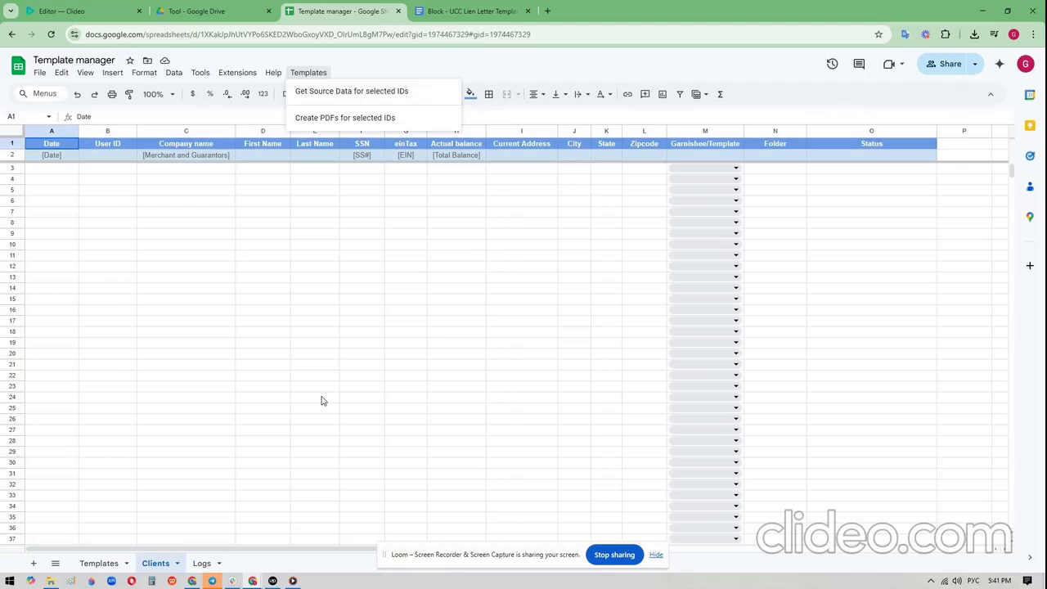
click(201, 563)
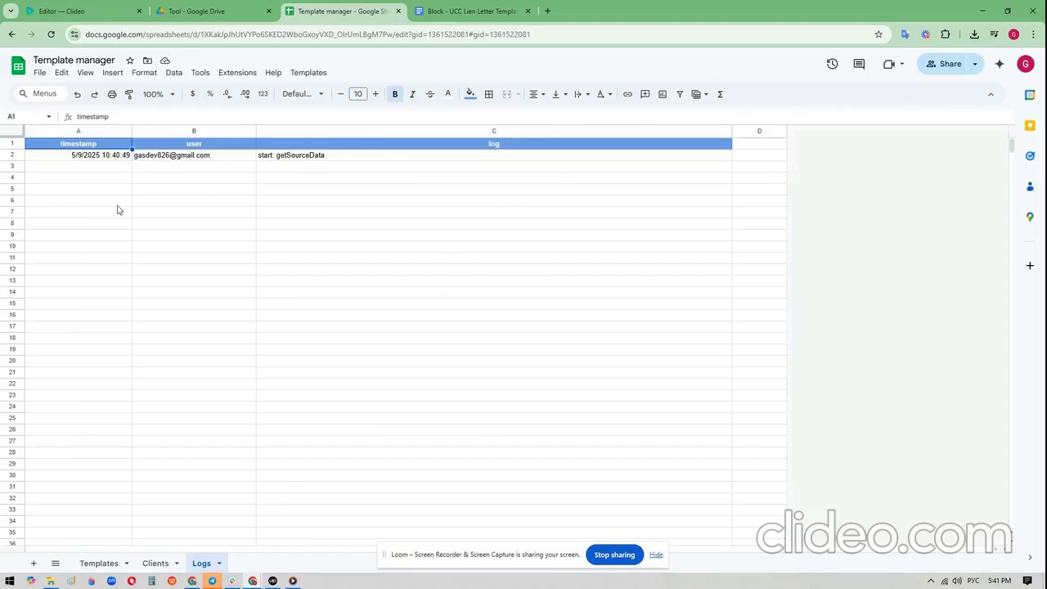
click(100, 563)
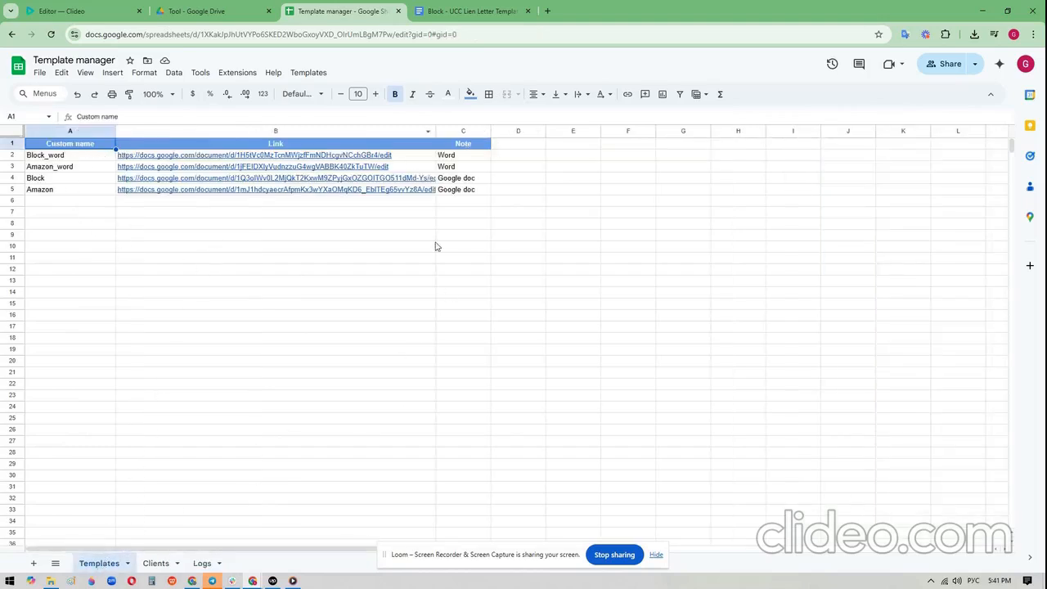
- Enter the user IDs 3, 4 and 5 in cells B3 to B5 of the Clients sheet
click(155, 562)
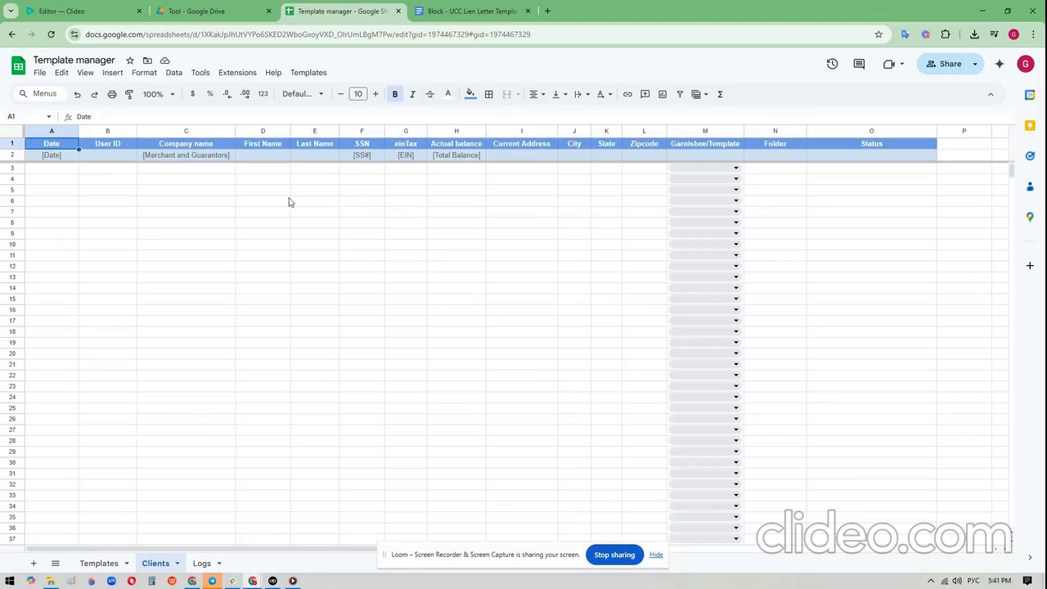
click(134, 169)
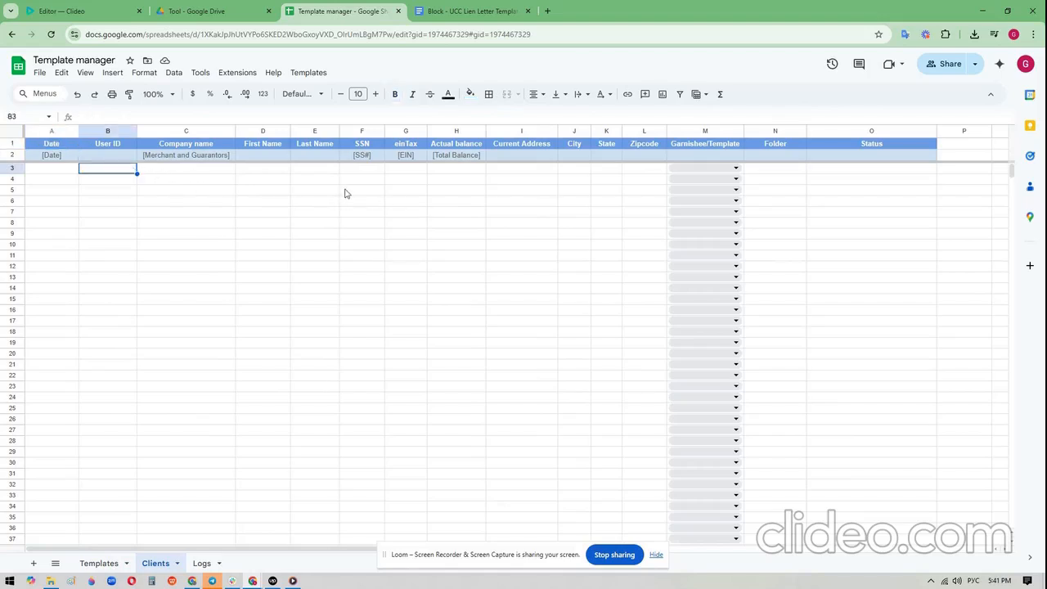
text(3)
key(Return)
text(4)
key(Return)
text(5)
key(Return)
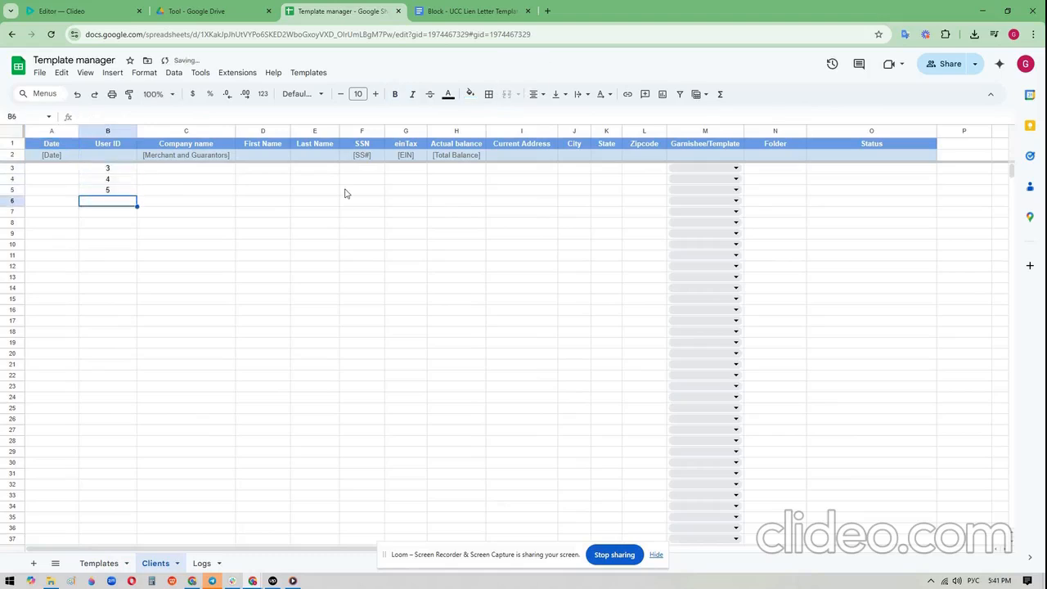
- Leave three rows blank and enter the user IDs 9 and 10 in cells B9 and B10
key(Return)
key(Return)
key(Return)
text(9)
key(Return)
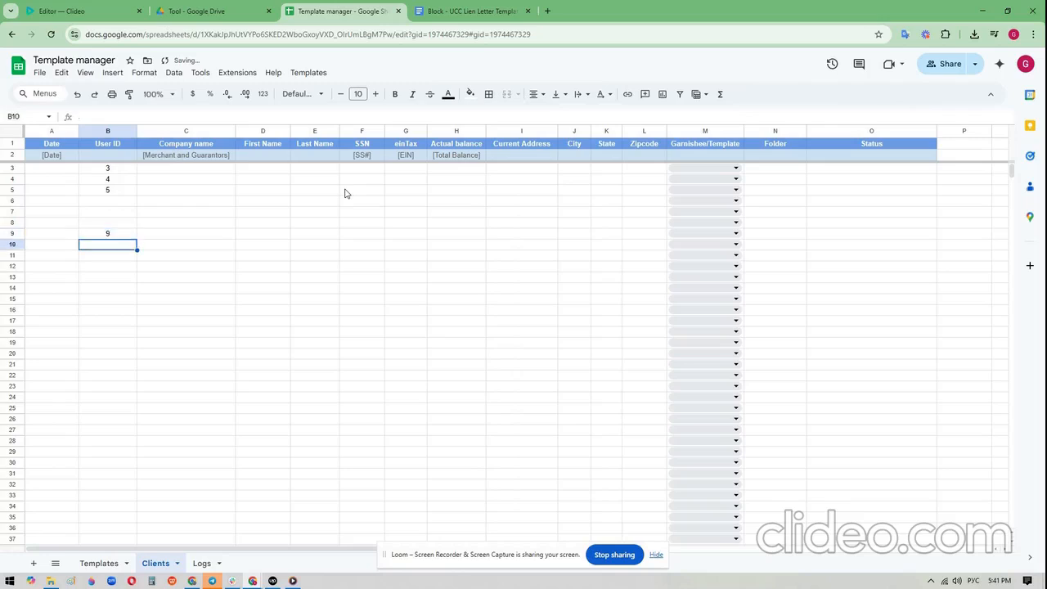
text(10)
key(Return)
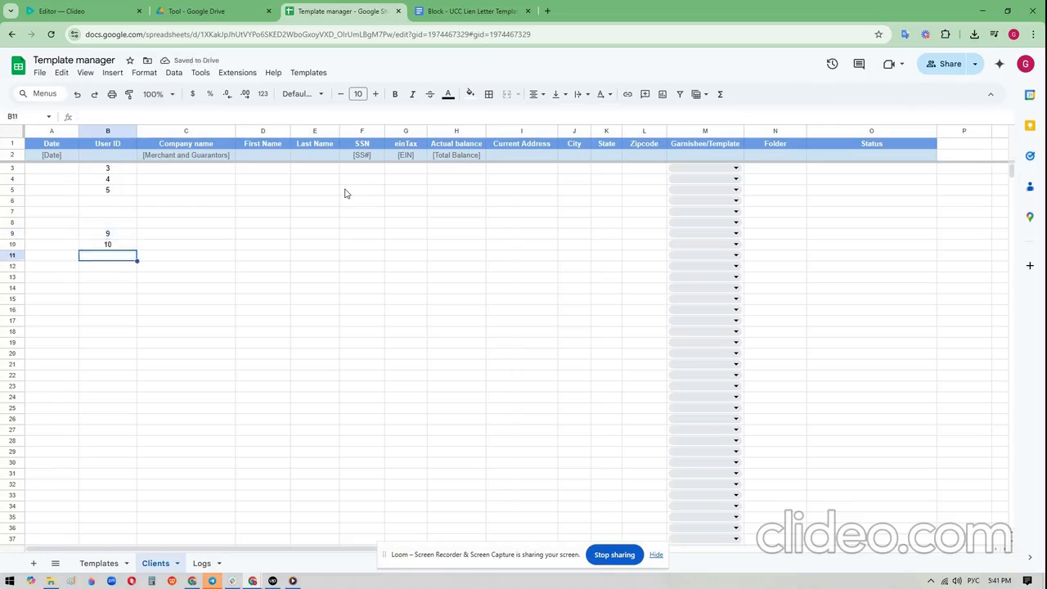
- Enter "Test" as the first name for user ID 3 in cell D3
click(276, 174)
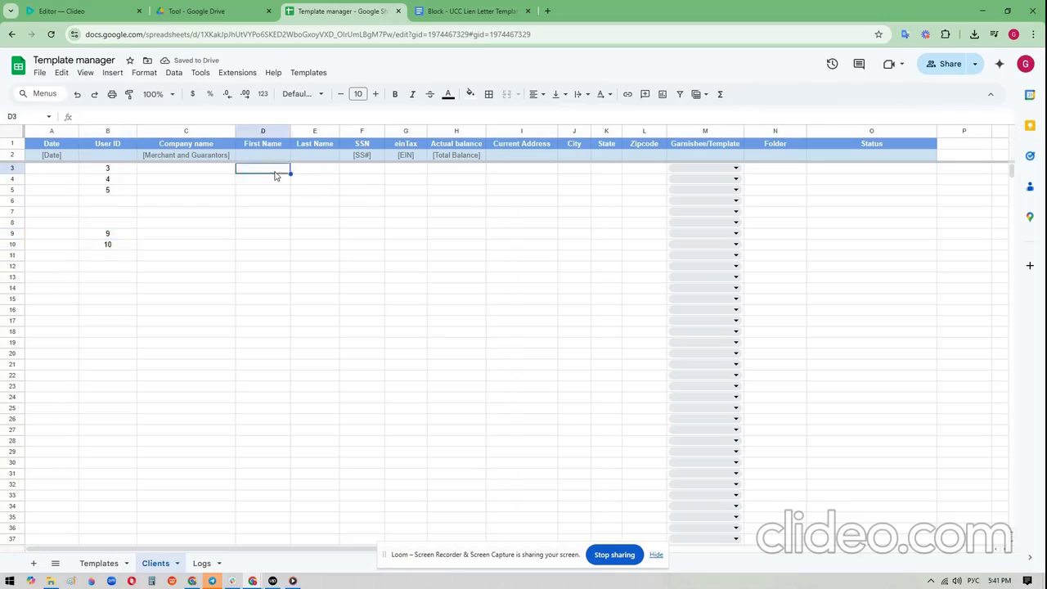
text(Еуые)
text(Test)
key(Return)
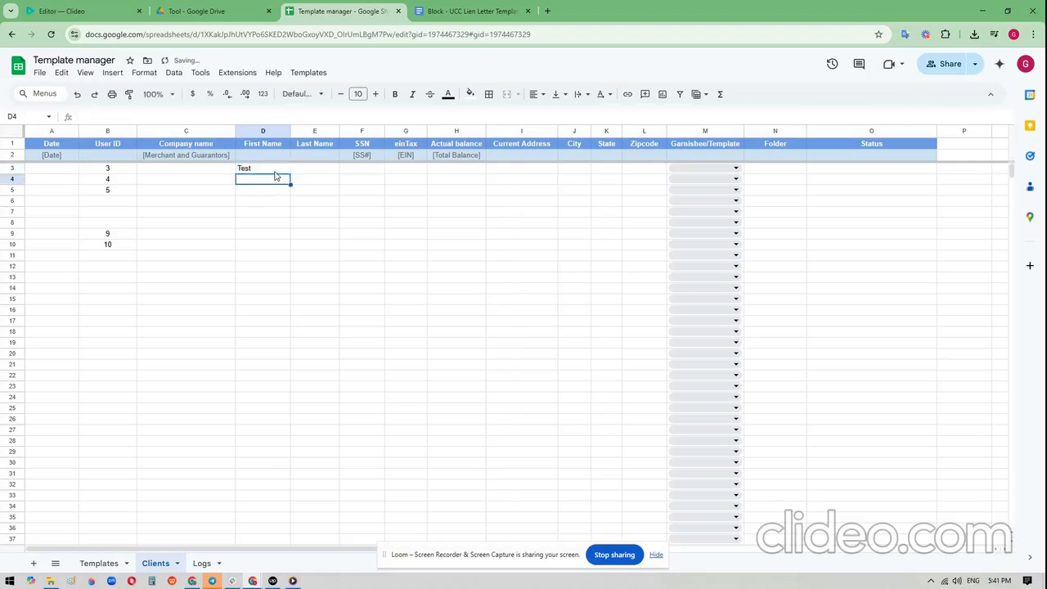
- Get the source data for the user IDs in the range B3:D10
drag(132, 170, 249, 248)
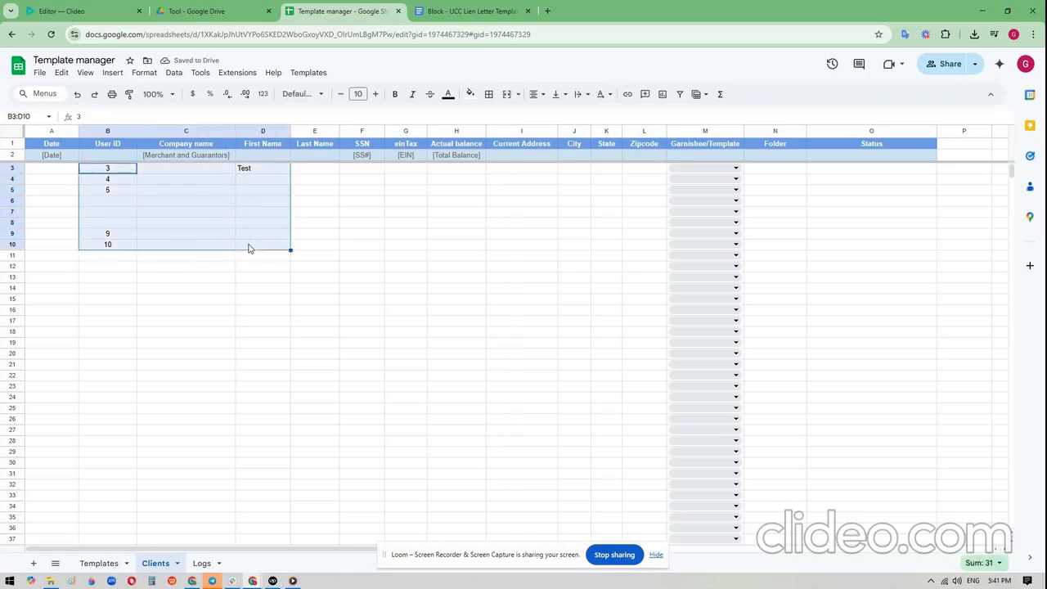
click(327, 73)
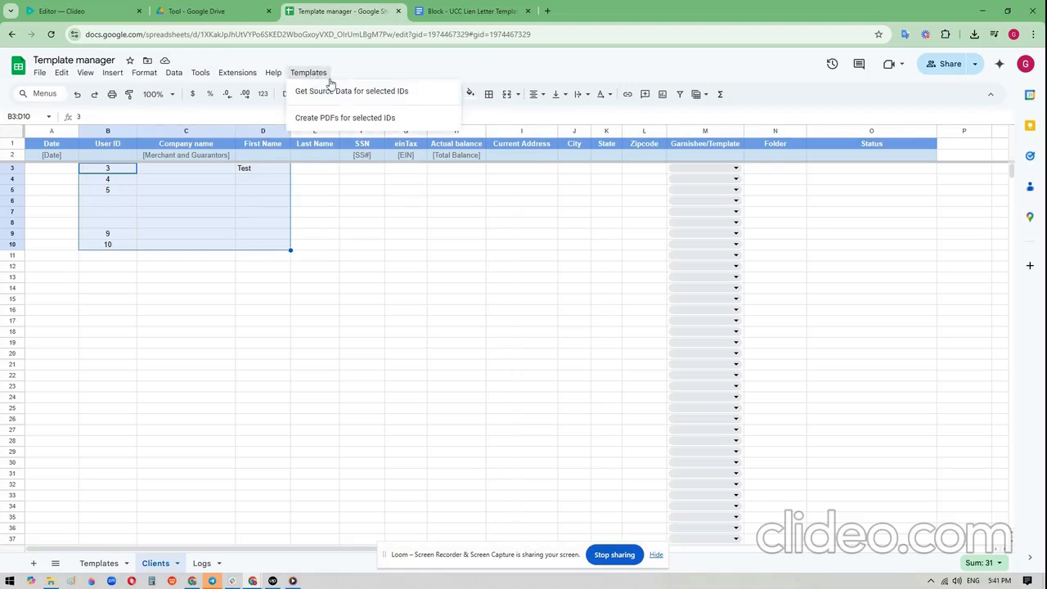
click(403, 95)
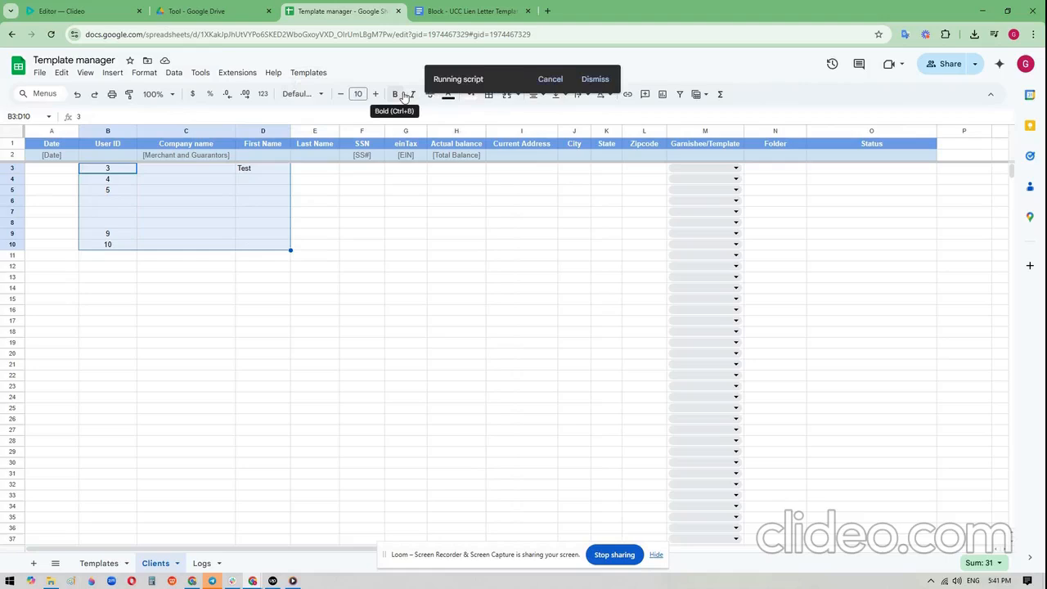
- Check the first name in cell D3 and the imported-values entry in the Logs sheet
click(256, 170)
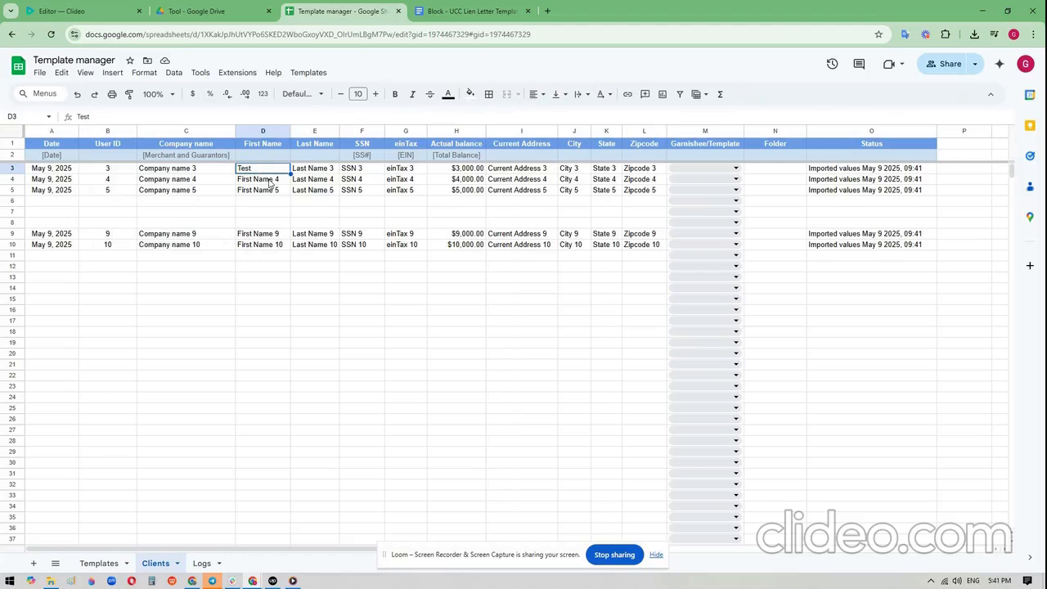
click(202, 563)
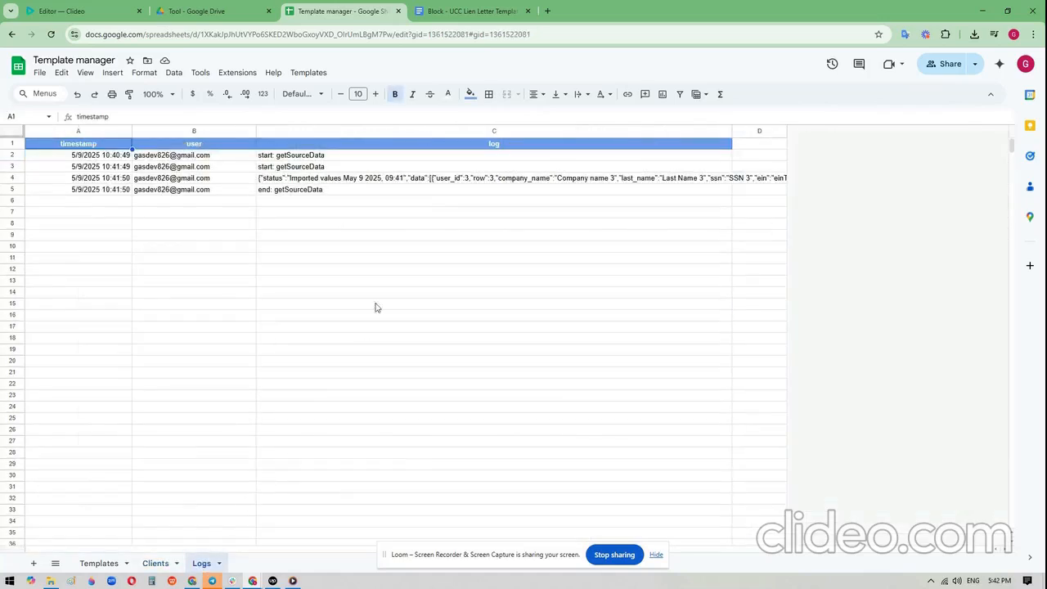
click(395, 182)
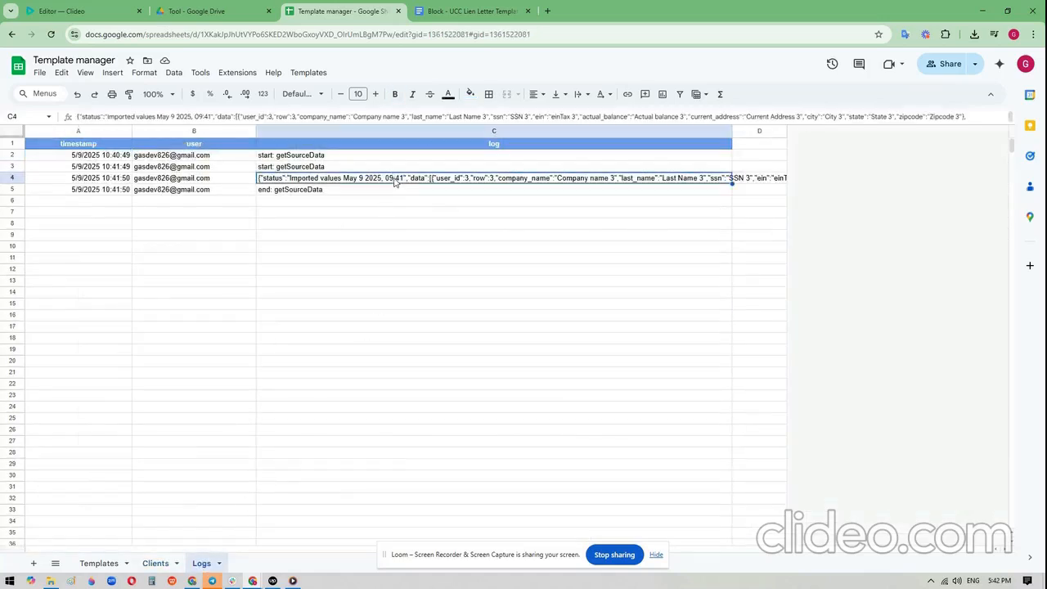
- Change the first name for user ID 4 in the Clients sheet to "New name"
click(155, 563)
click(273, 181)
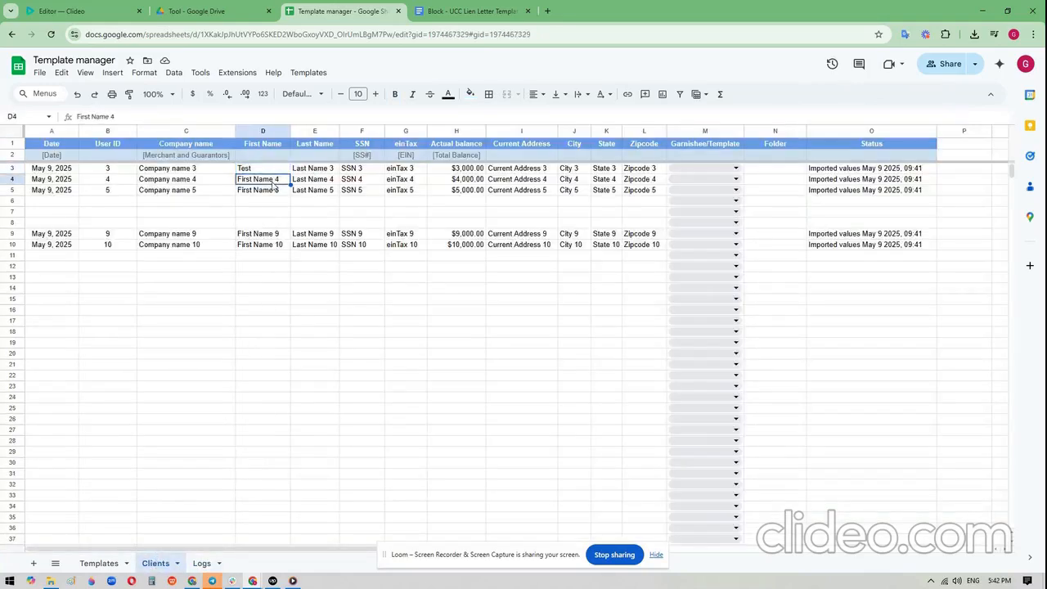
text(New)
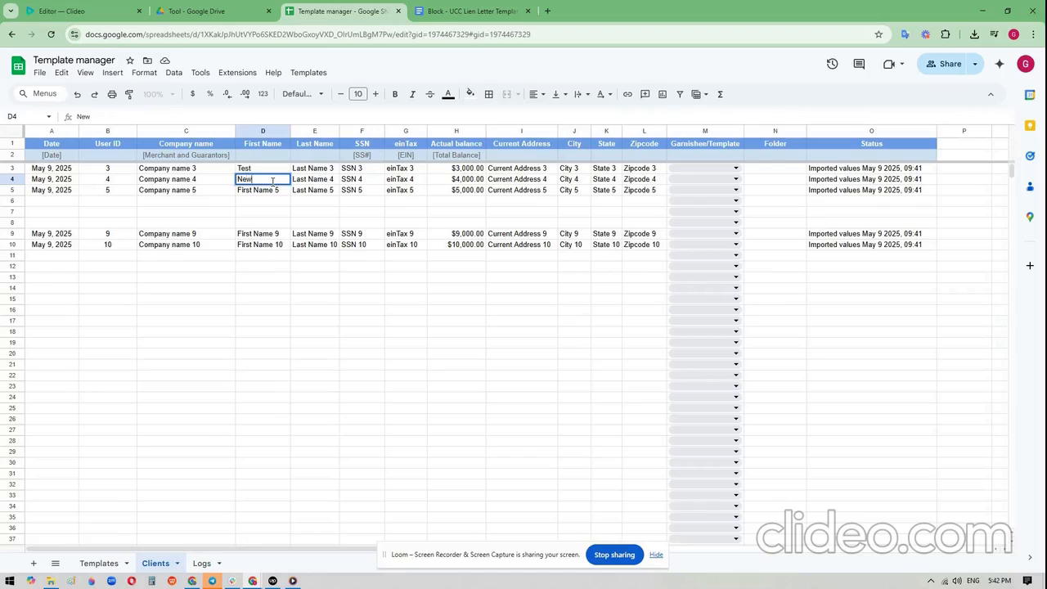
text( name)
key(Return)
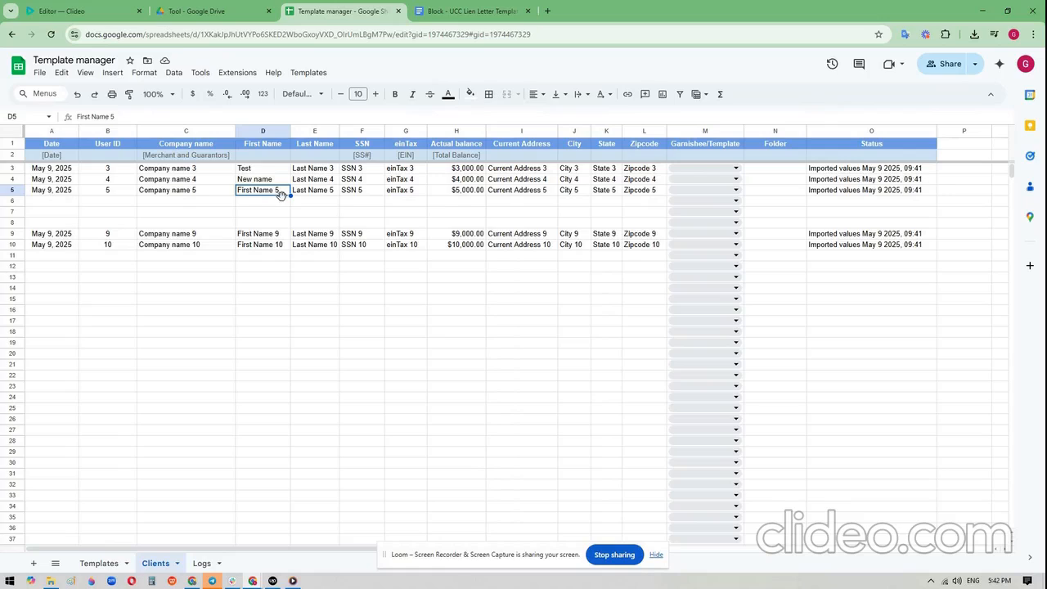
- Compare the web address of the Block - UCC Lien Letter Template document with the Block link in the Templates sheet
click(104, 566)
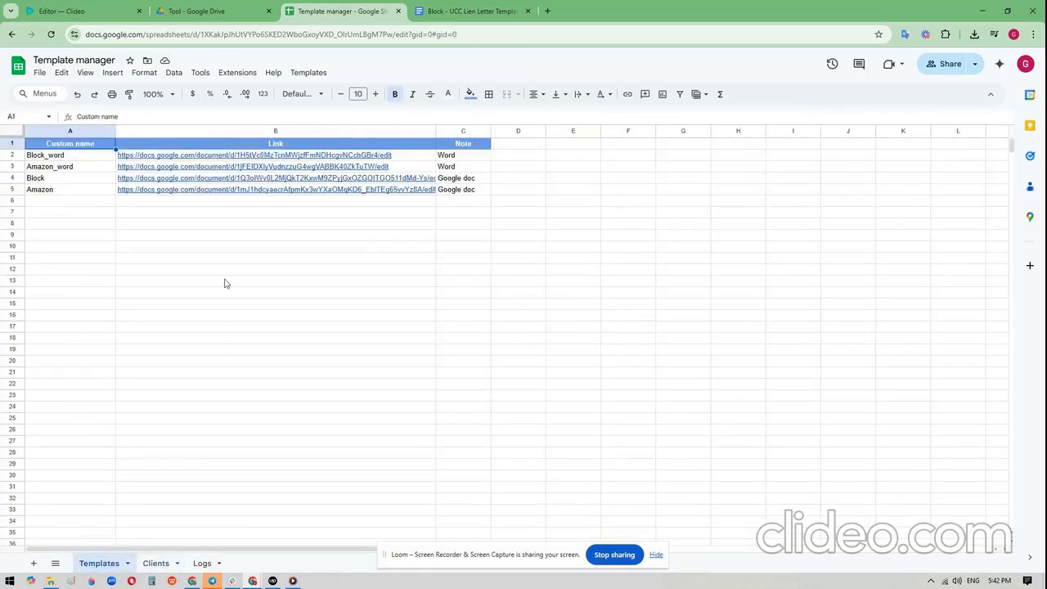
mouse_move(193, 180)
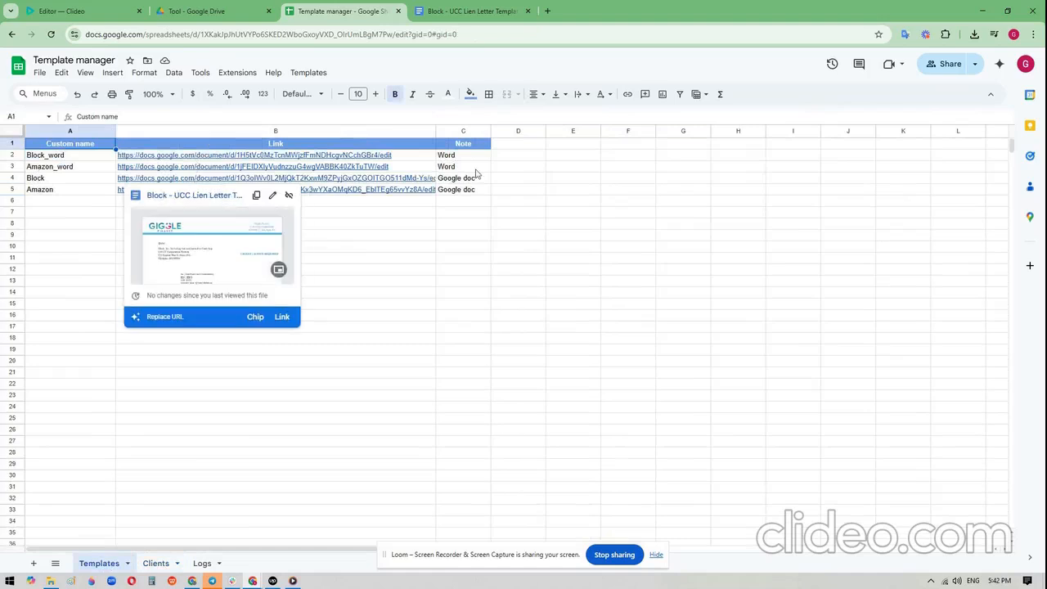
click(448, 18)
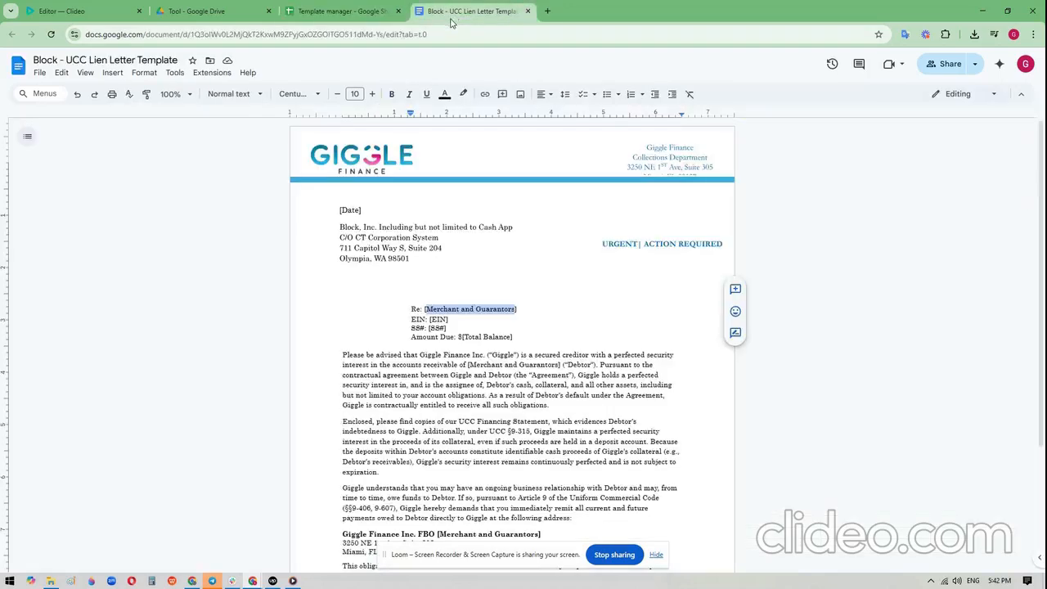
drag(444, 34, 47, 48)
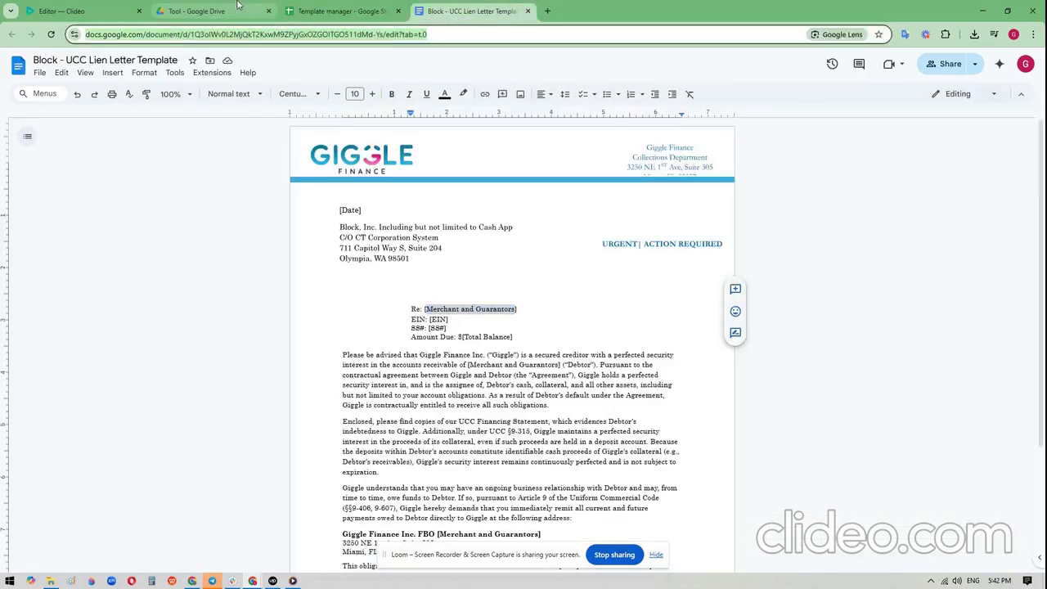
click(339, 11)
click(273, 181)
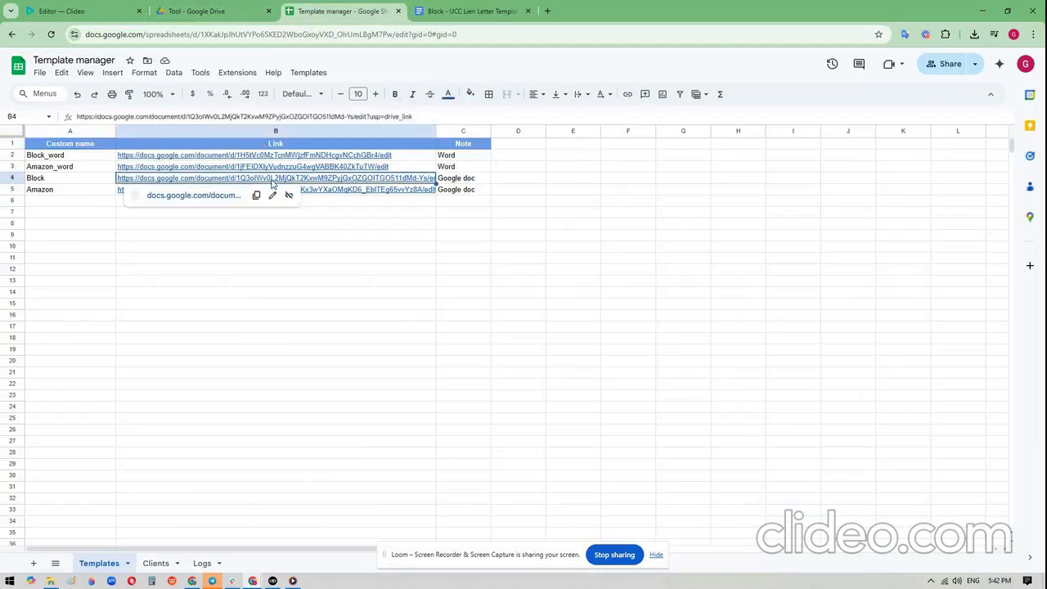
- In the Clients sheet, set the Garnishee/Template to Block for user ID 3 and Amazon for user ID 4
drag(66, 180, 66, 194)
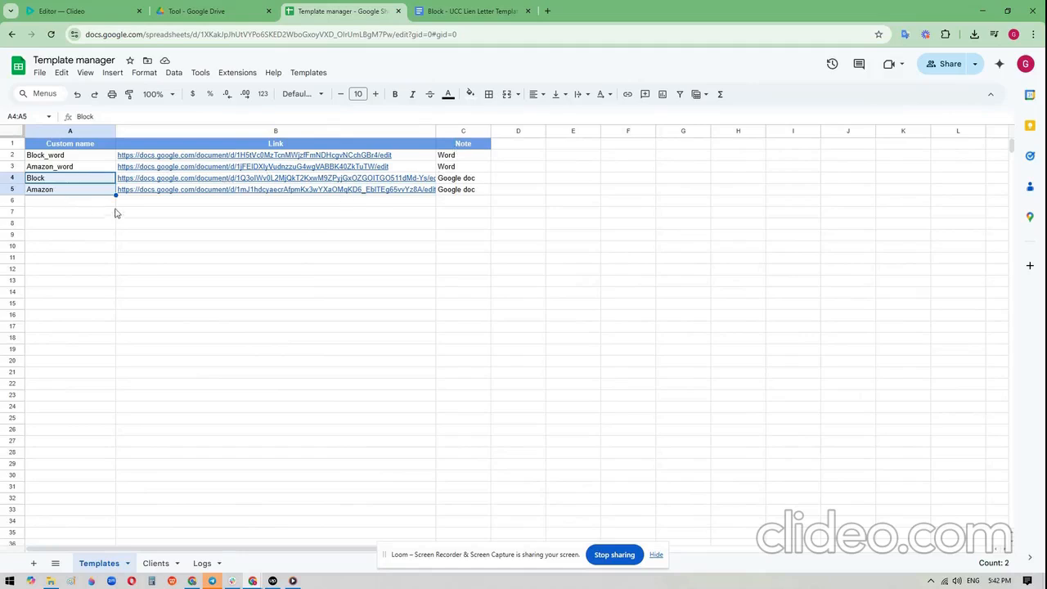
mouse_move(318, 178)
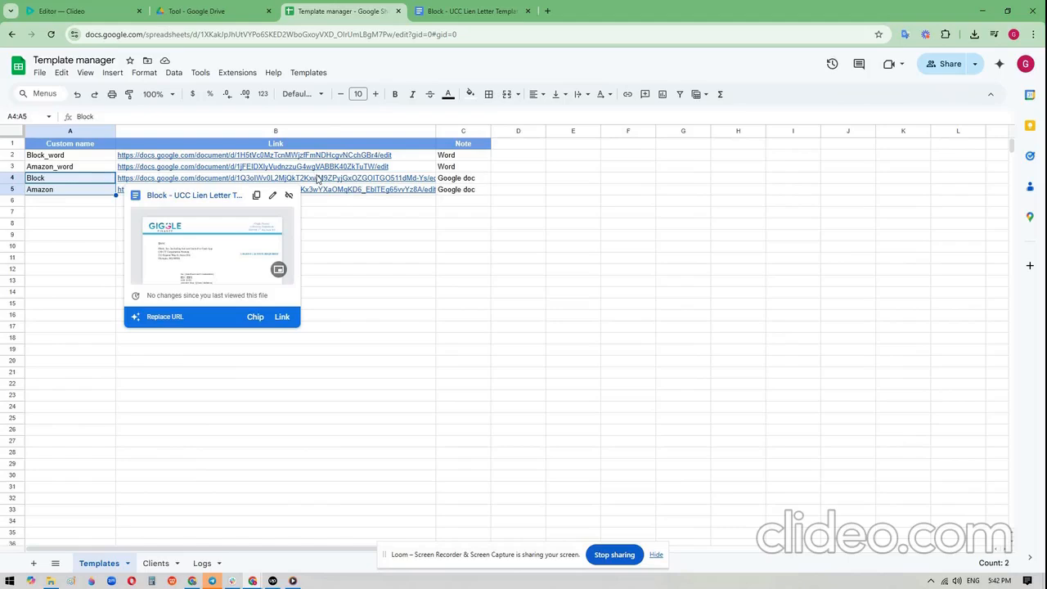
click(155, 563)
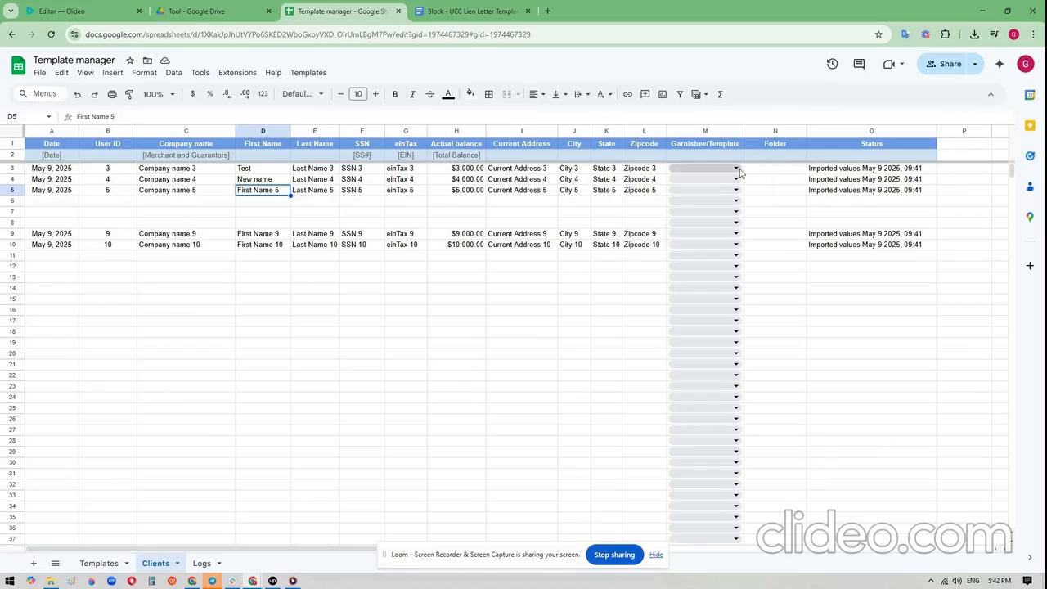
click(735, 169)
click(711, 237)
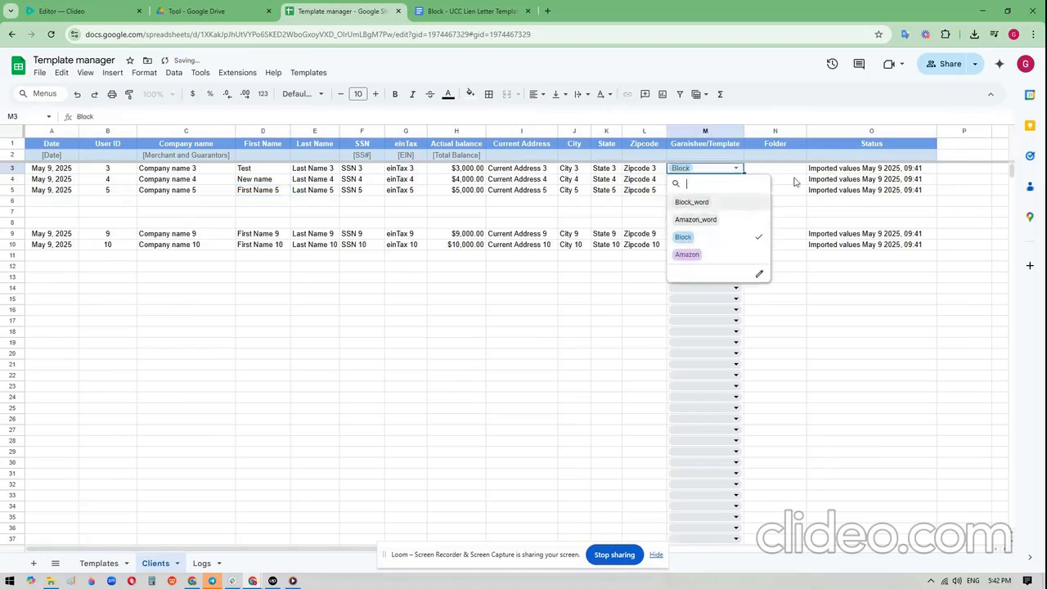
click(795, 180)
click(735, 179)
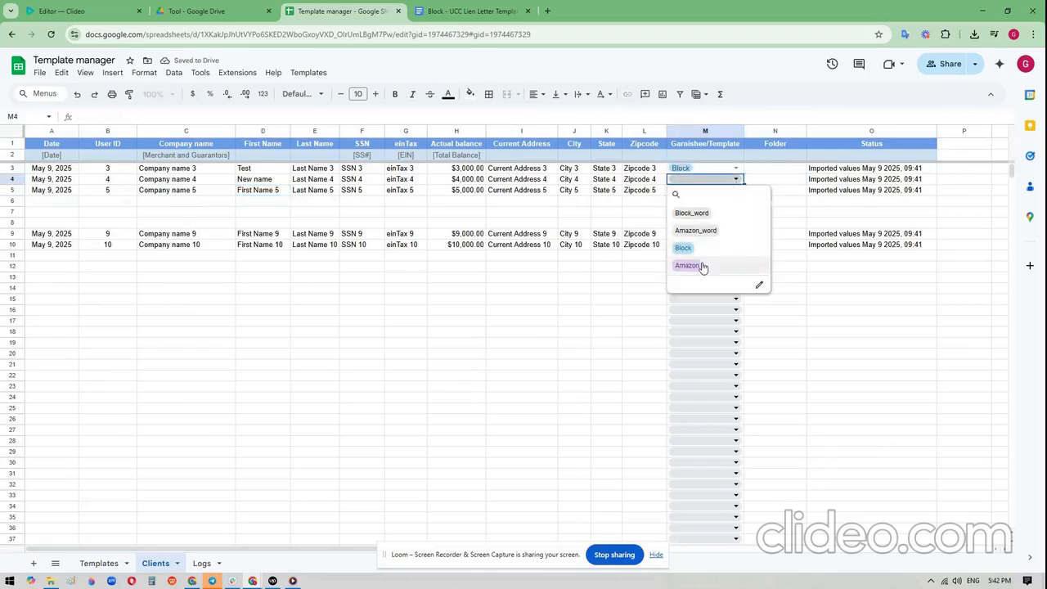
click(687, 265)
- Compare the placeholders in row 2 of the Clients sheet with those in the Block - UCC Lien Letter Template document
click(467, 163)
click(406, 160)
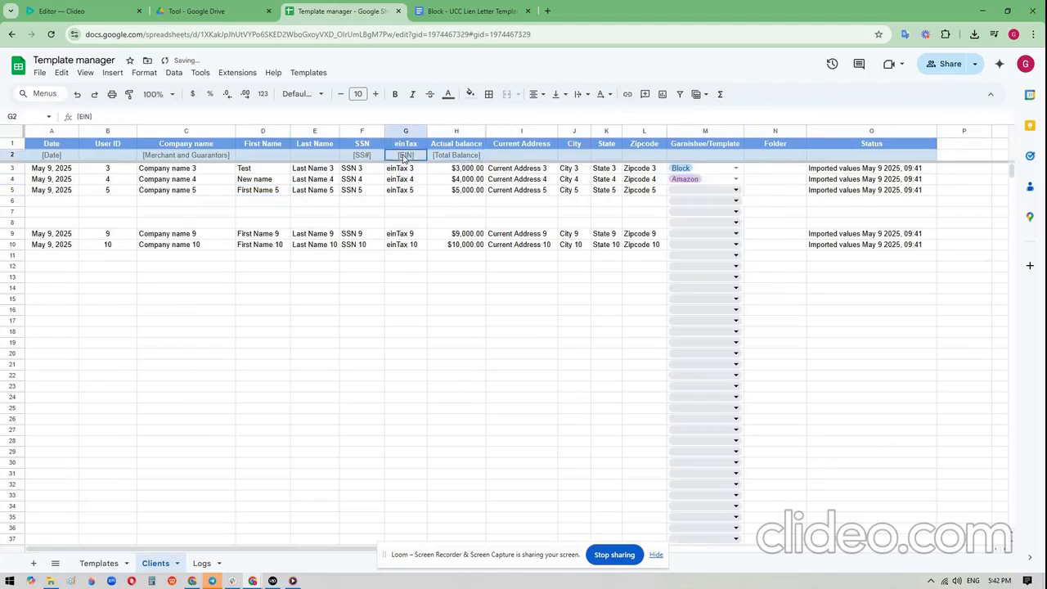
click(372, 159)
click(470, 11)
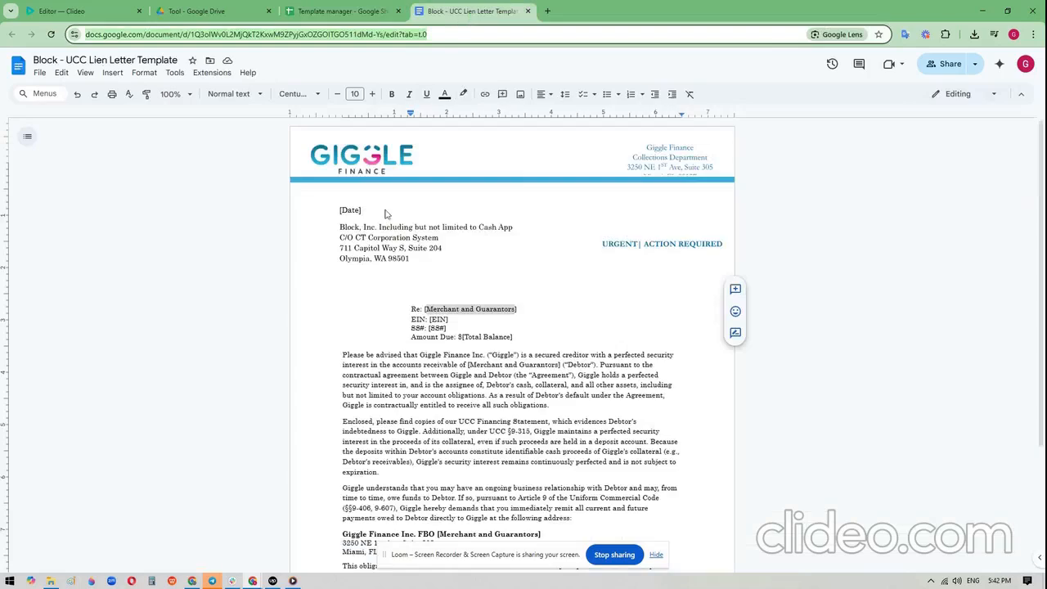
drag(424, 309, 522, 308)
drag(429, 319, 450, 319)
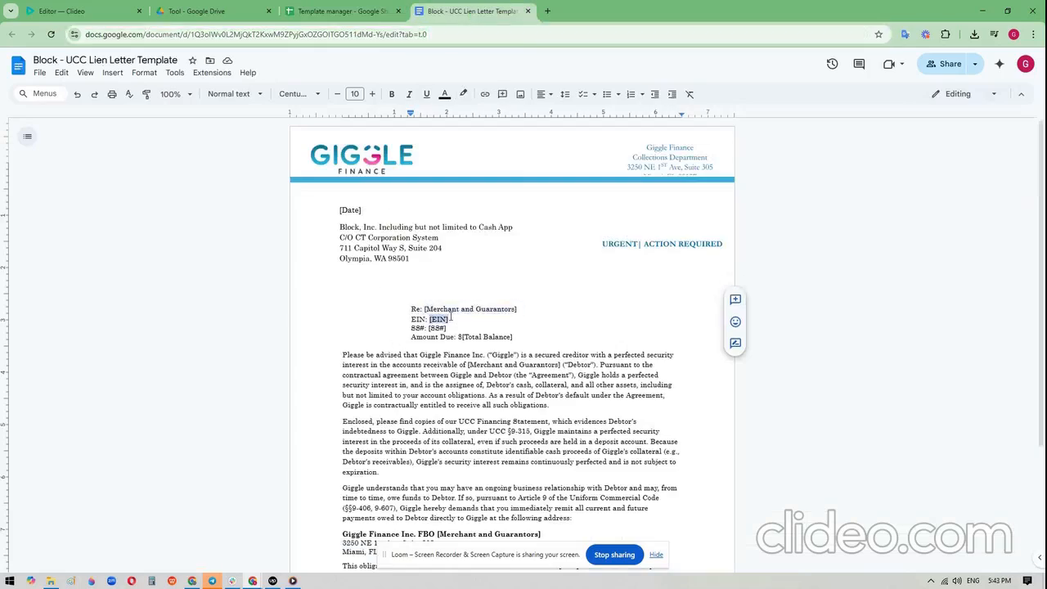
click(344, 11)
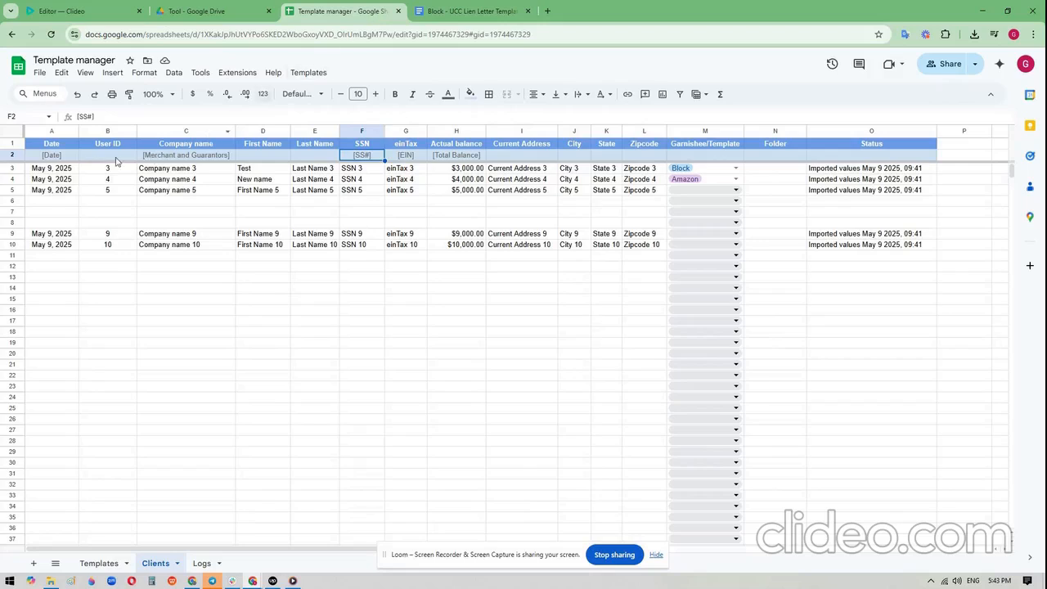
click(17, 155)
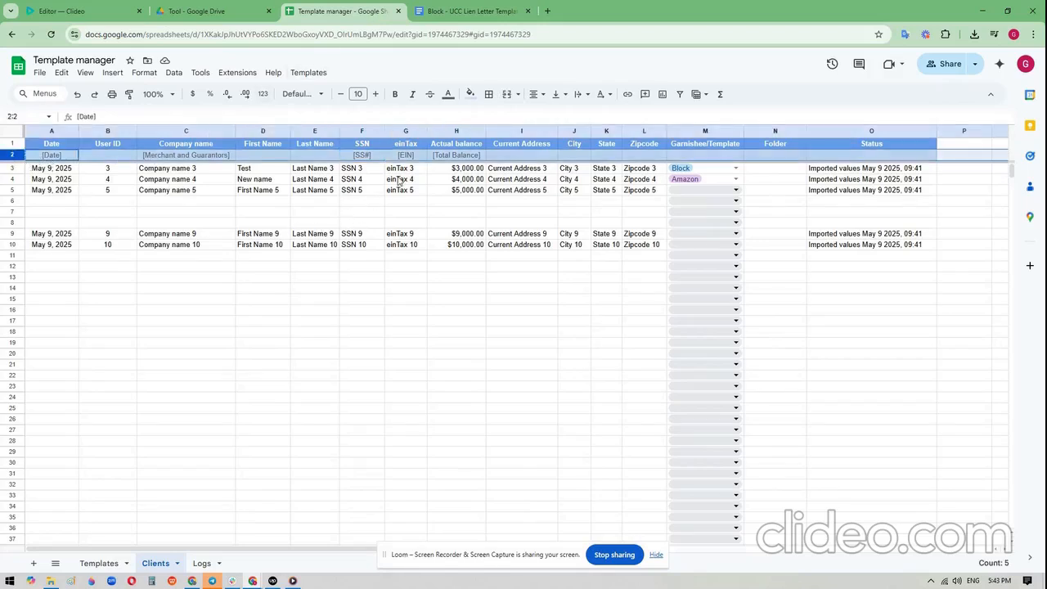
click(398, 180)
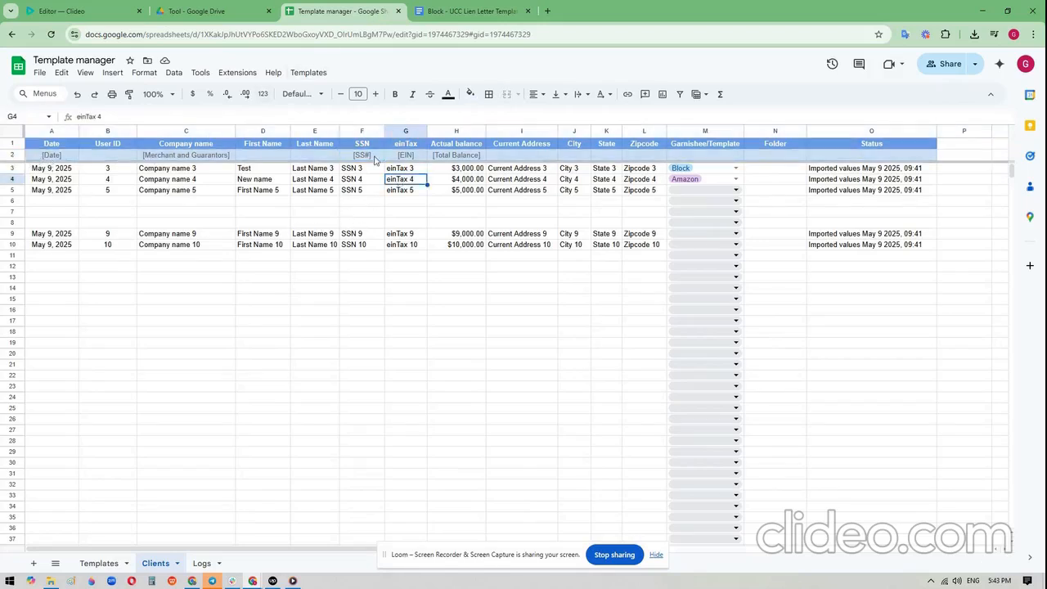
- Create the letter PDFs for the clients in the range C3:C5
drag(189, 170, 191, 190)
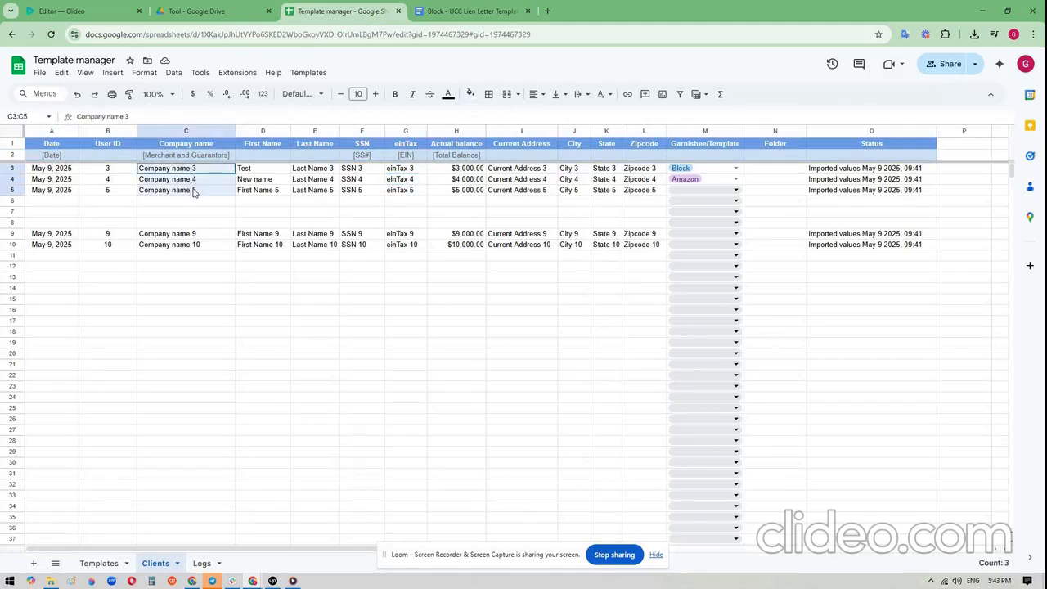
click(308, 72)
click(347, 119)
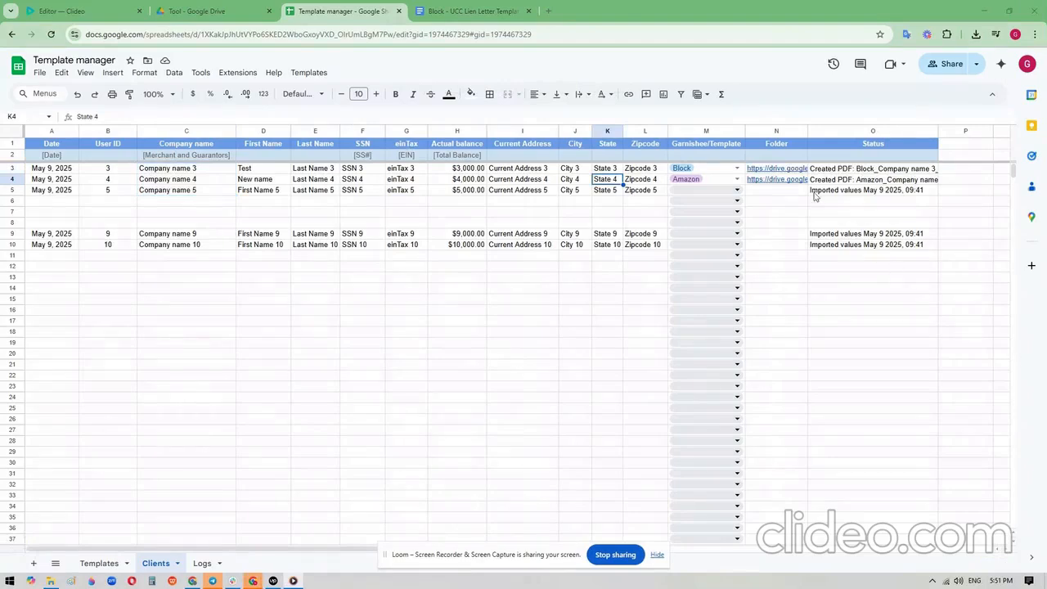
- Open the linked Drive folder for Company name 3 from the Folder column to view its files
drag(797, 171, 794, 182)
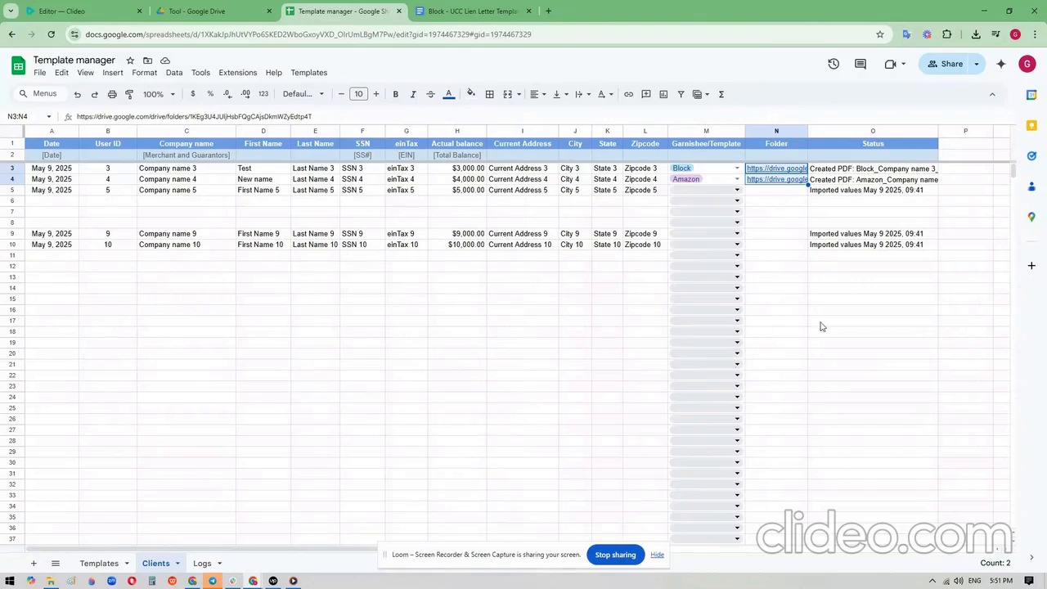
click(790, 170)
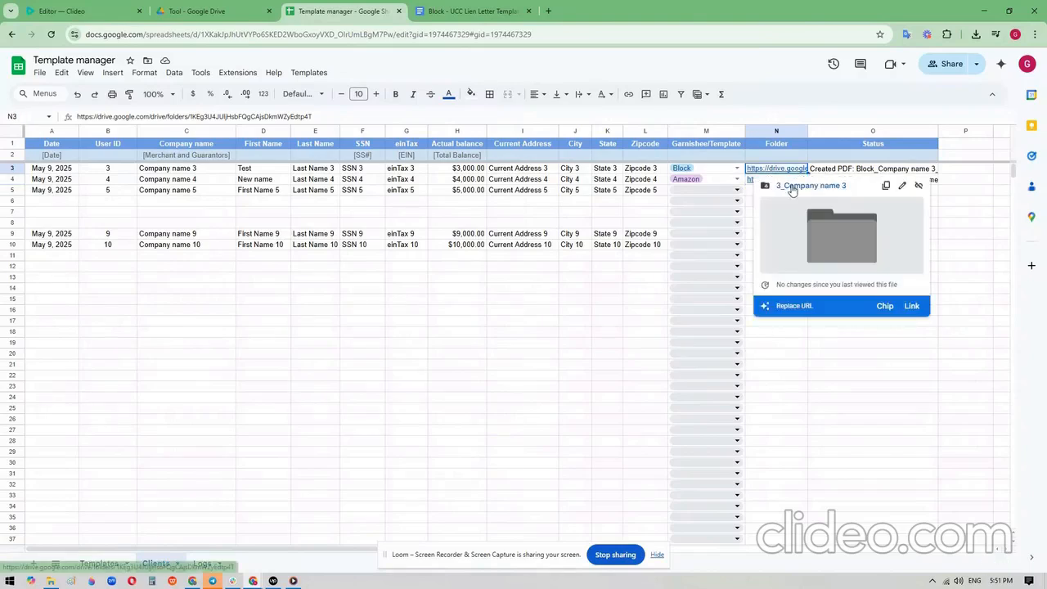
click(791, 188)
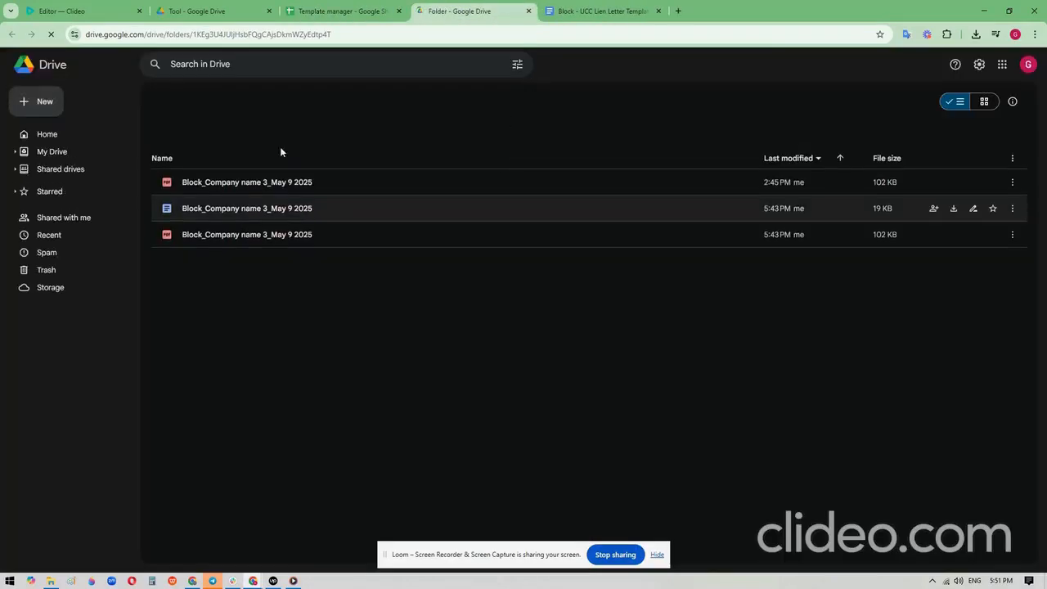
- Check the created-PDF entries in the Logs sheet and preview the linked Block letter for Company name 3
click(347, 12)
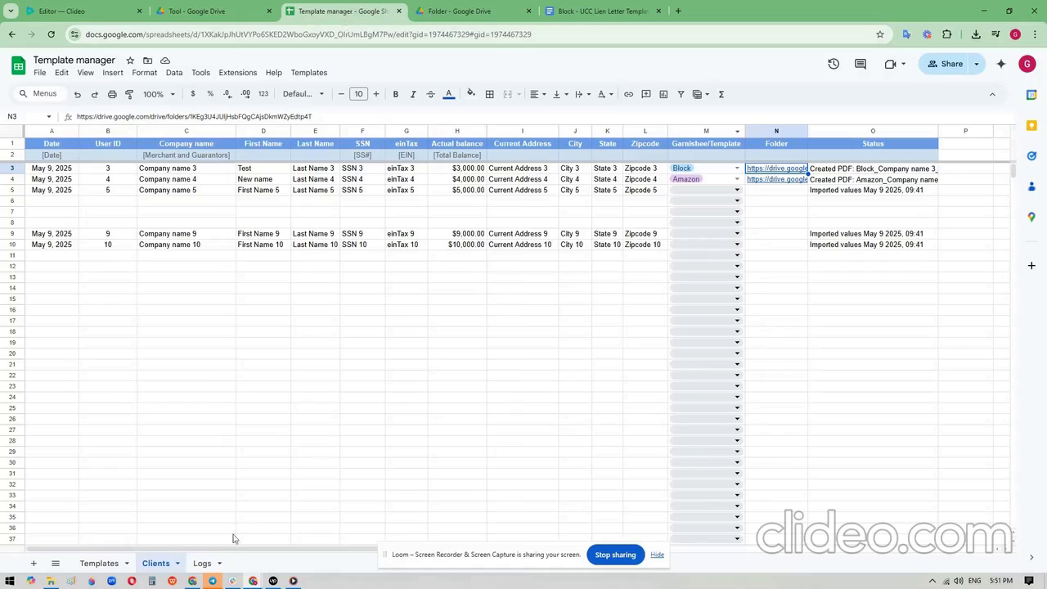
click(202, 563)
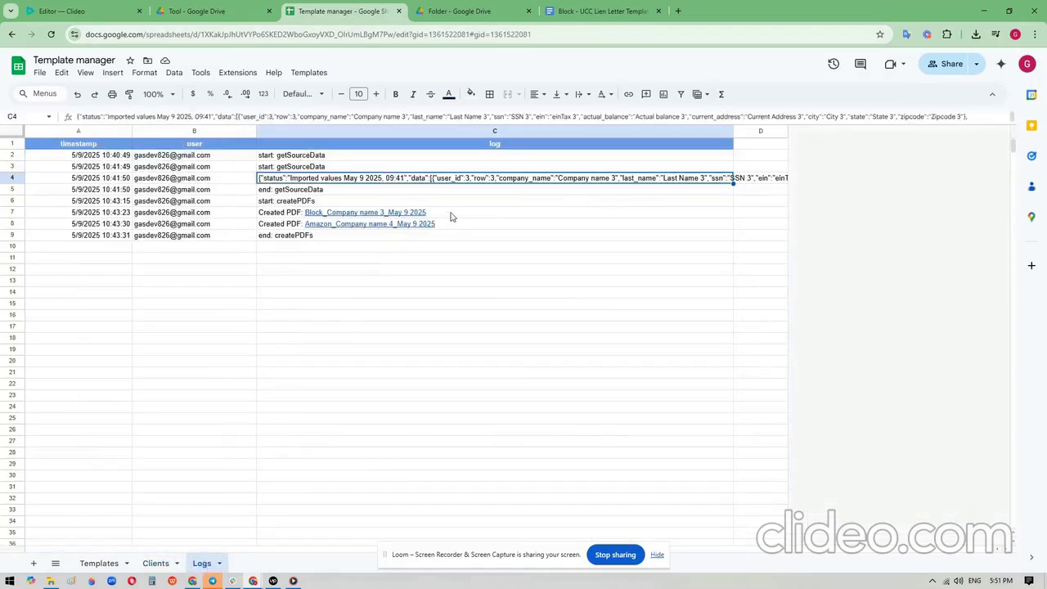
drag(449, 217, 453, 227)
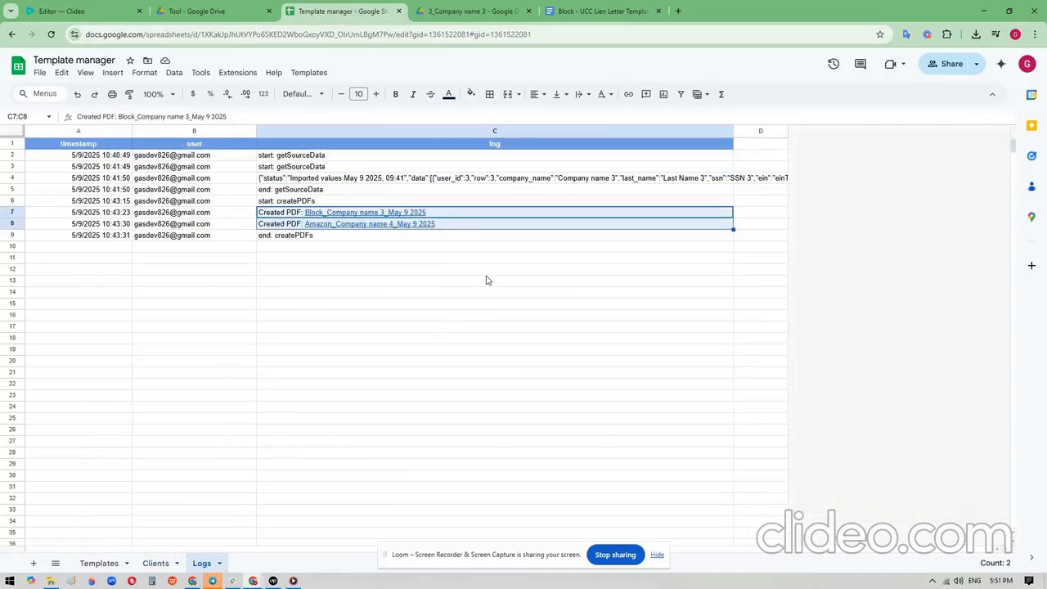
mouse_move(396, 215)
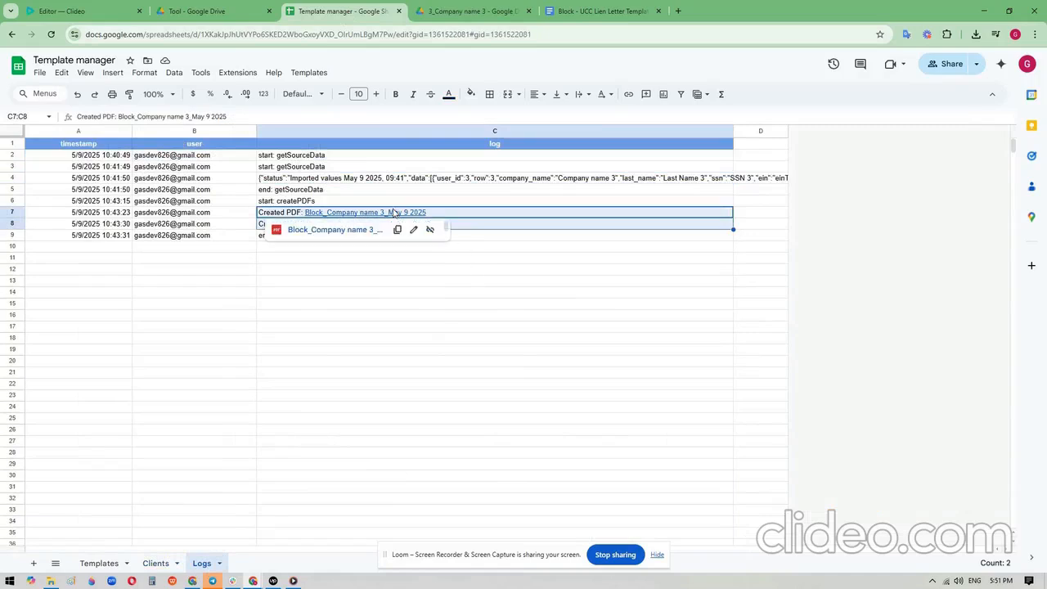
click(517, 240)
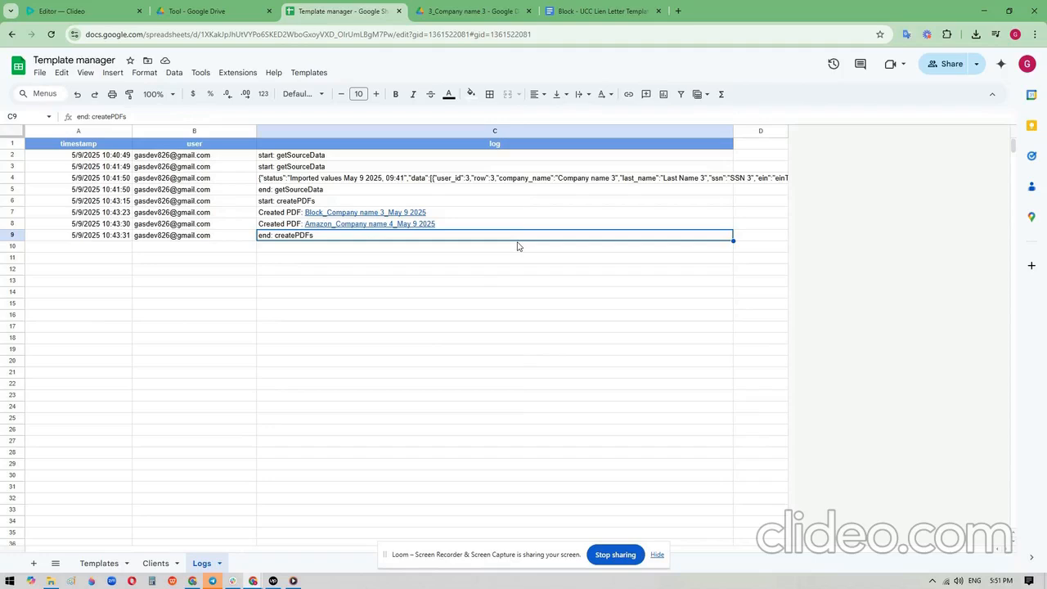
- Insert two columns between Actual balance and Current Address in the Clients sheet
click(155, 564)
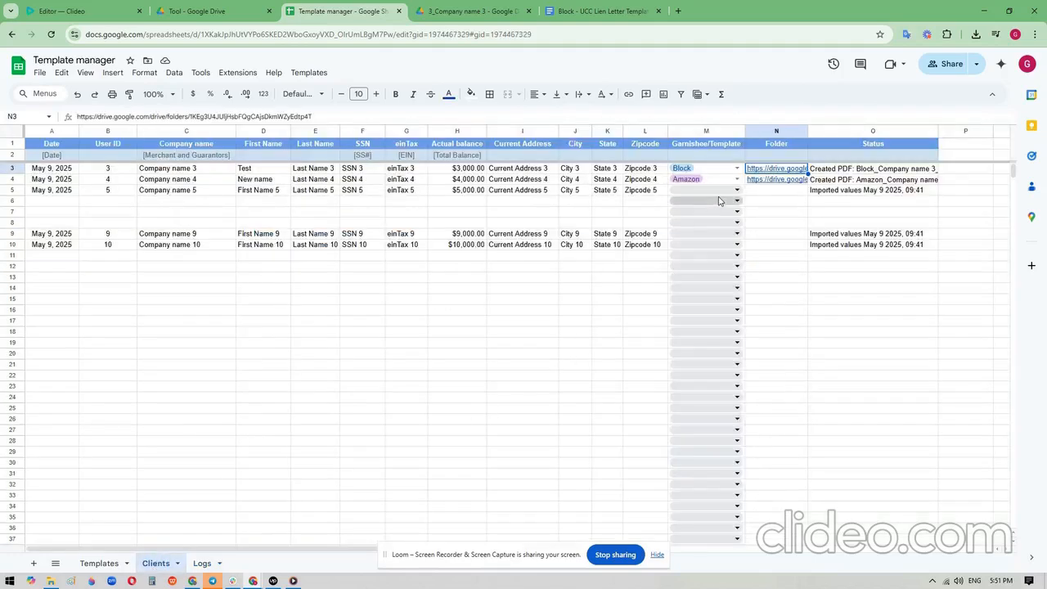
click(458, 130)
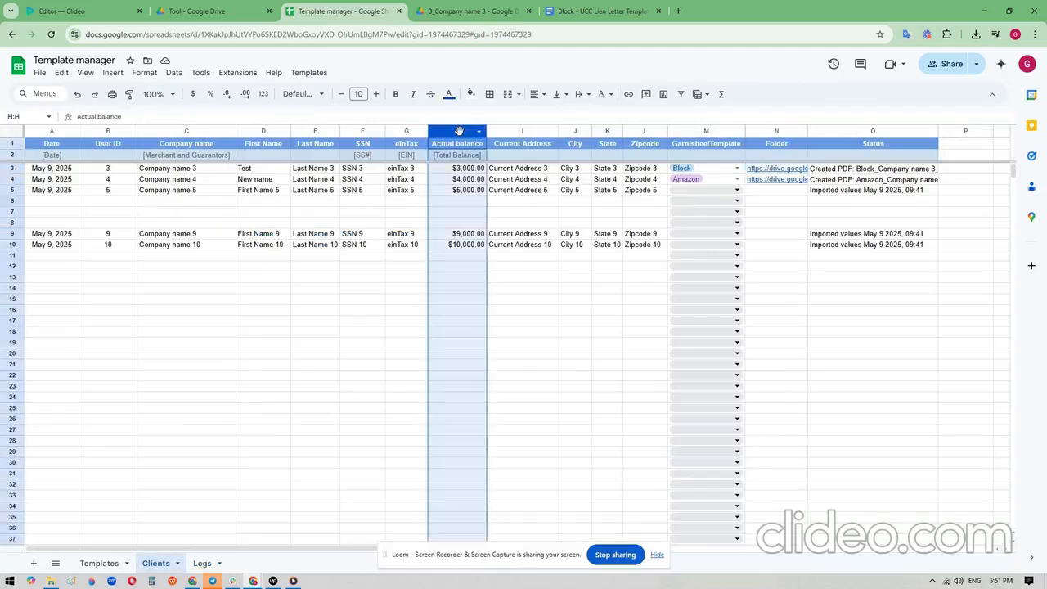
click(469, 174)
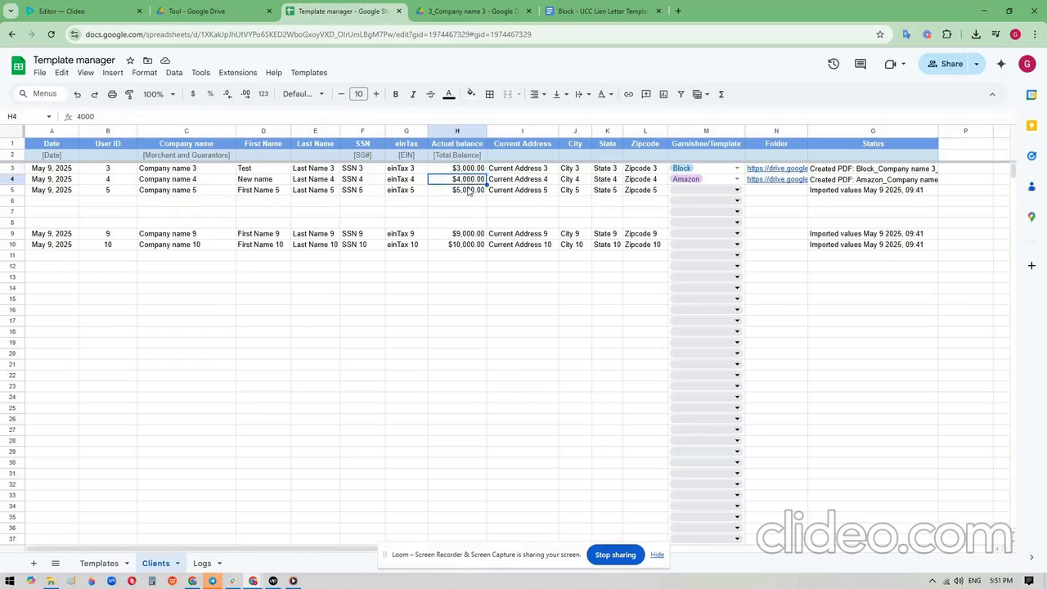
click(470, 189)
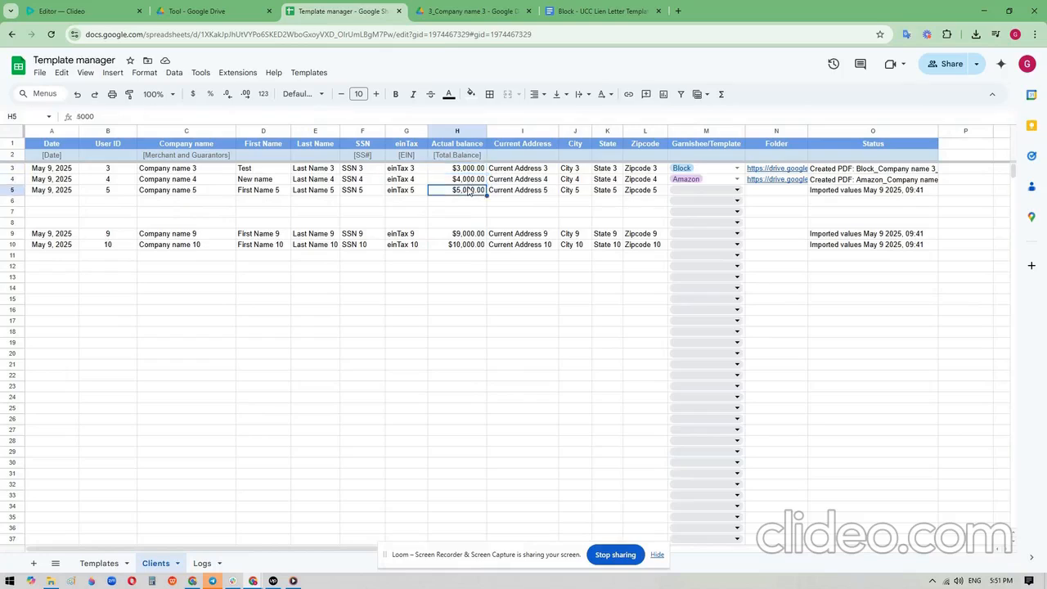
right_click(522, 131)
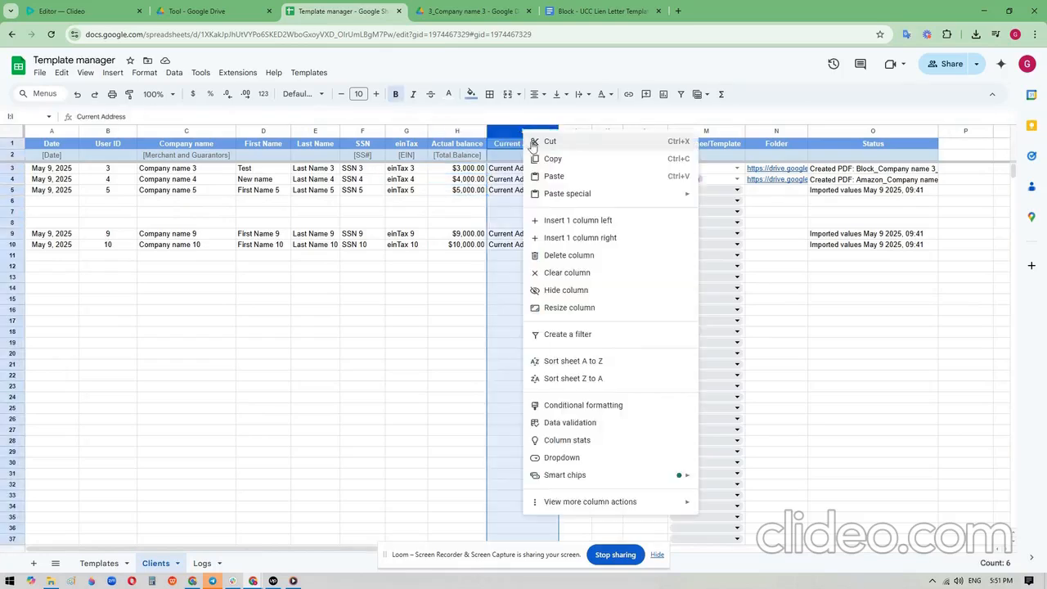
click(558, 219)
right_click(520, 133)
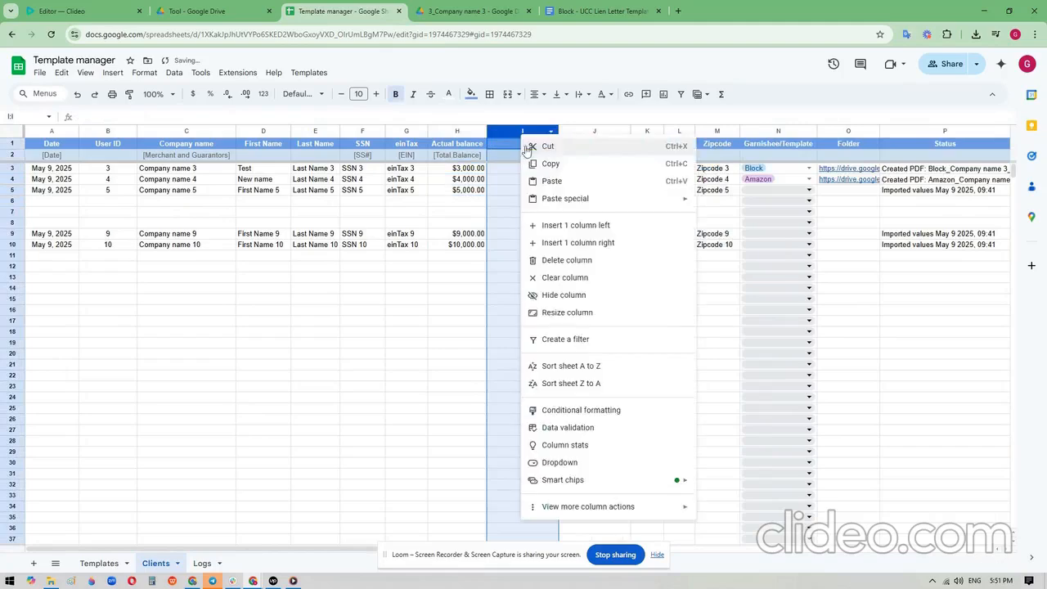
click(561, 228)
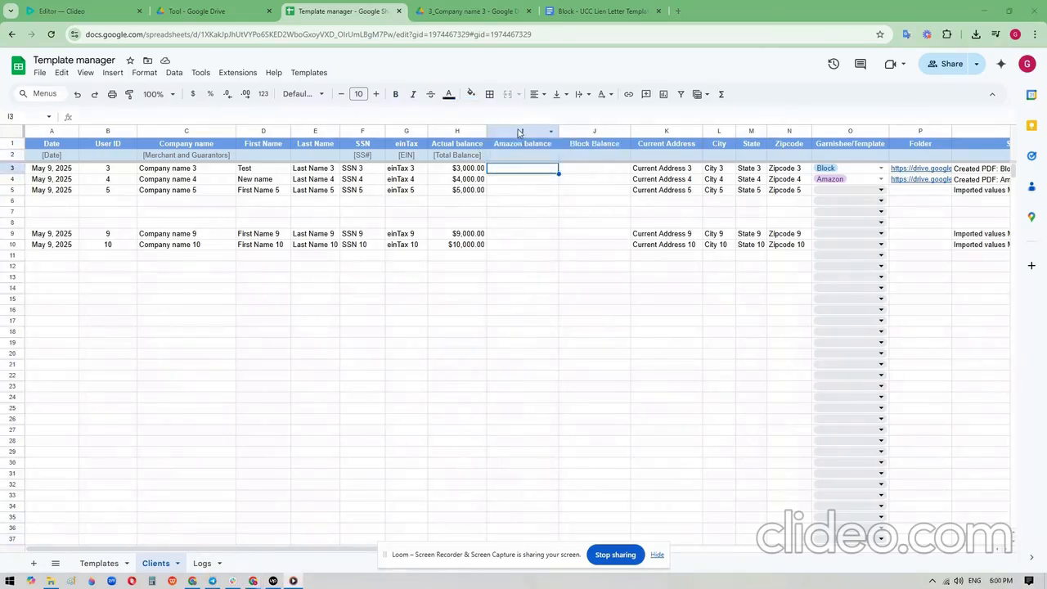
- Review the Amazon balance and Block Balance columns and the [block_balance] placeholder in the BlockBalance letter template
drag(520, 132, 575, 128)
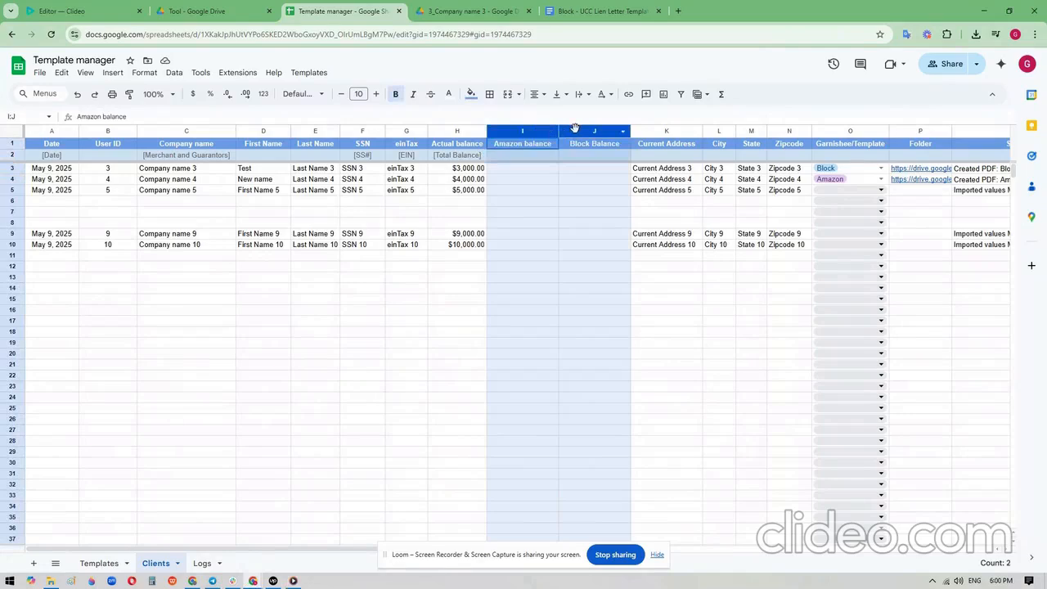
click(546, 158)
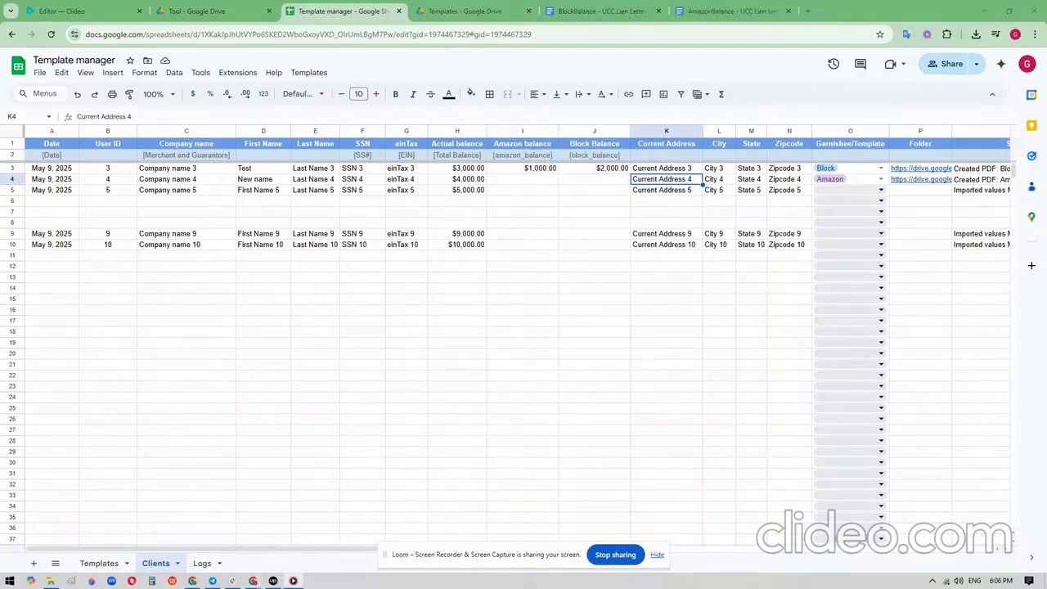
click(623, 18)
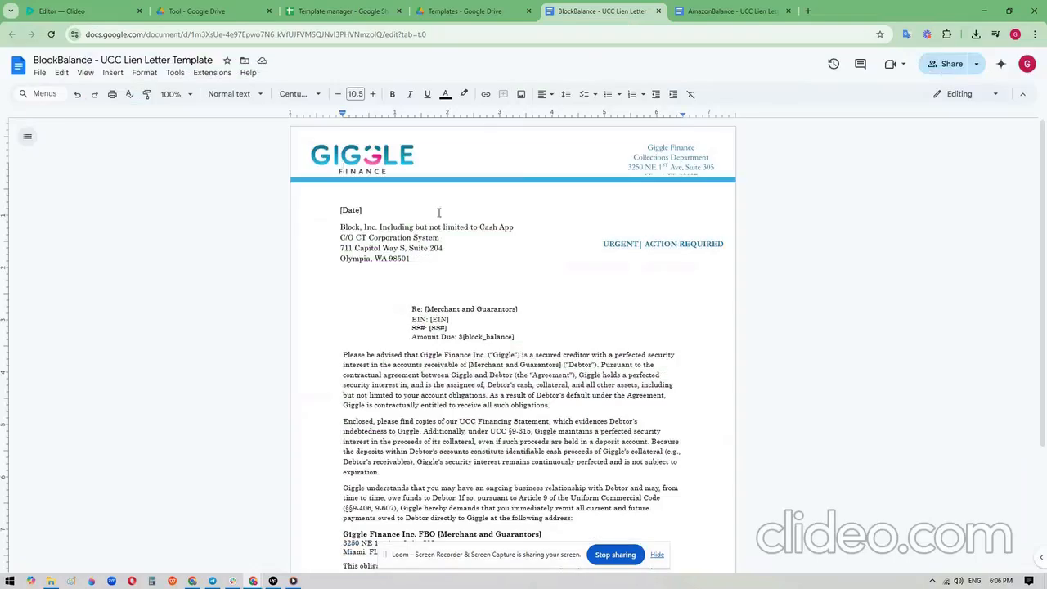
drag(463, 336, 513, 337)
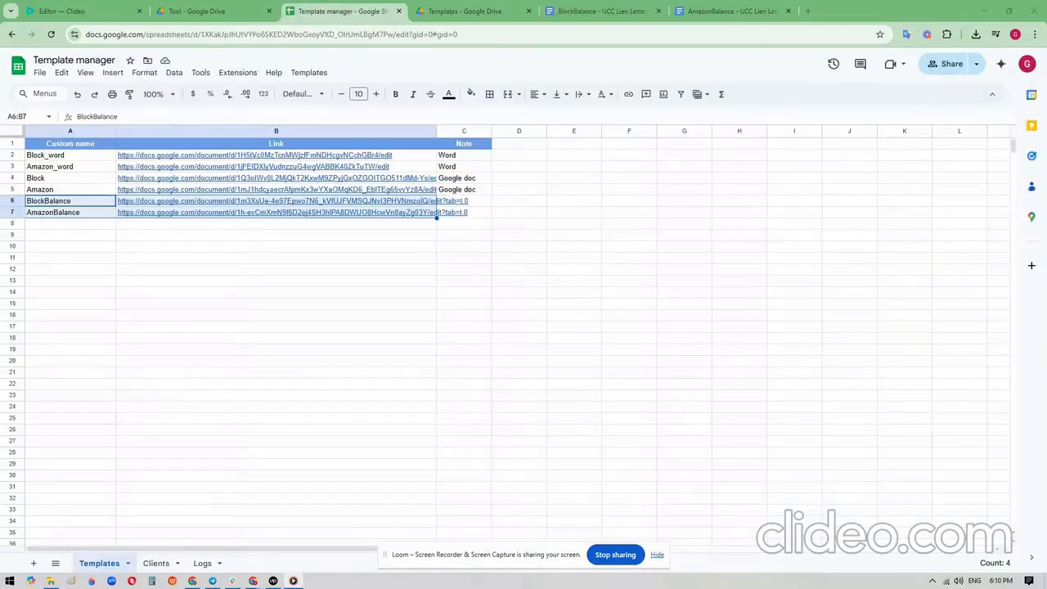
- Check the BlockBalance and AmazonBalance names in the Templates sheet, and view the BlockBalance letter document
click(80, 204)
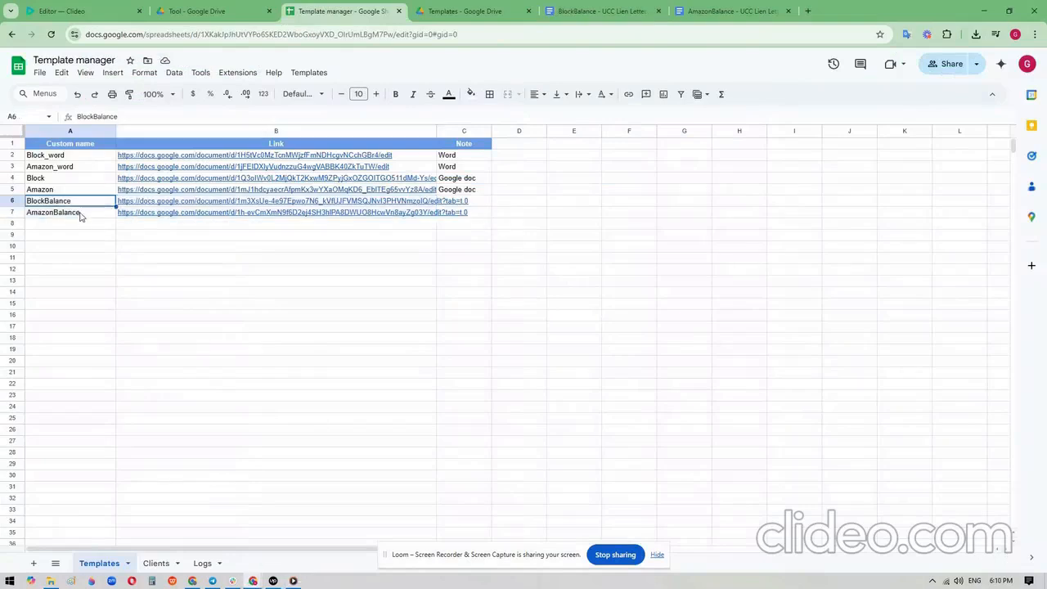
click(80, 215)
click(601, 15)
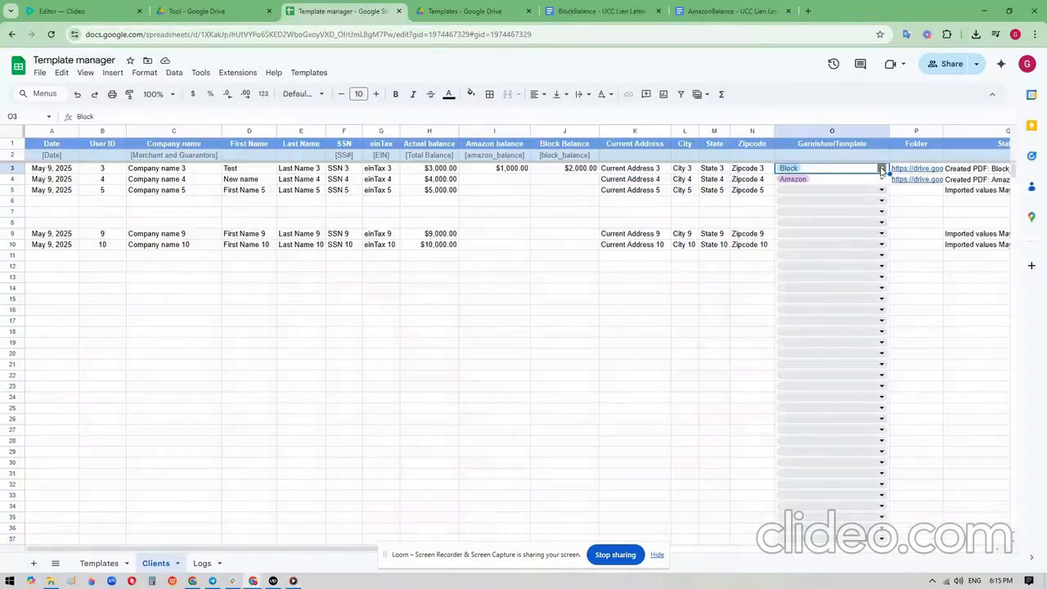
- Add BlockBalance and AmazonBalance to the Garnishee/Template selection for user ID 3 in the Clients sheet
click(881, 168)
click(837, 272)
click(839, 290)
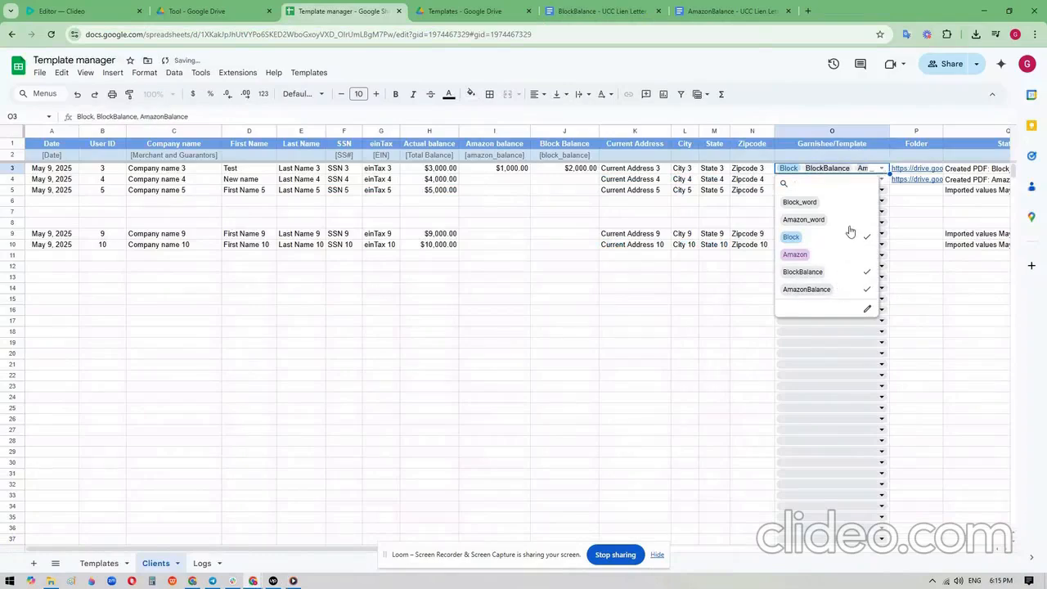
- Remove Block from the Garnishee/Template selection for user ID 3 and show the available Templates commands
click(850, 237)
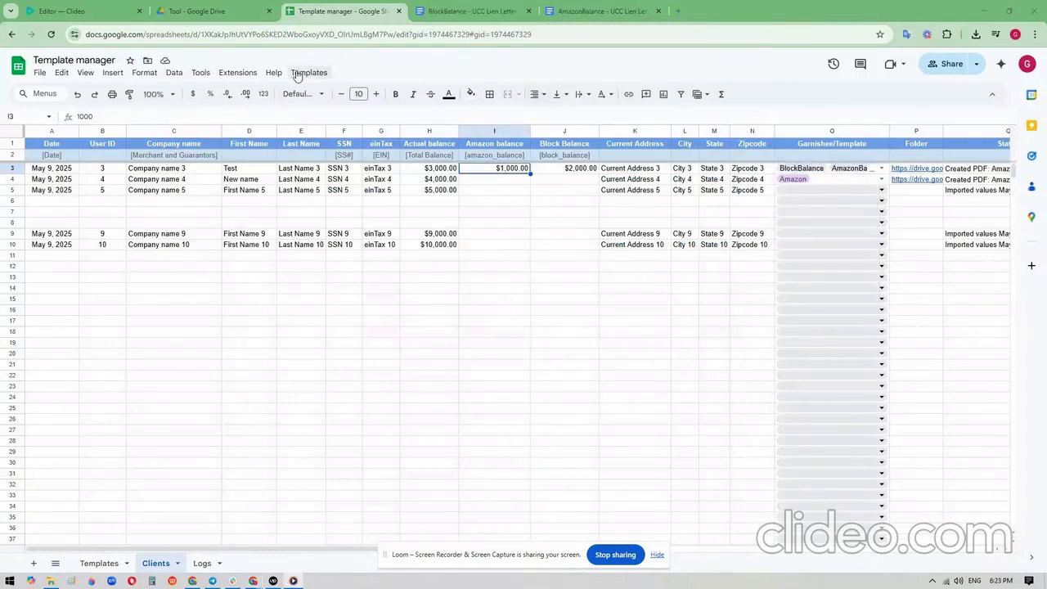
click(308, 73)
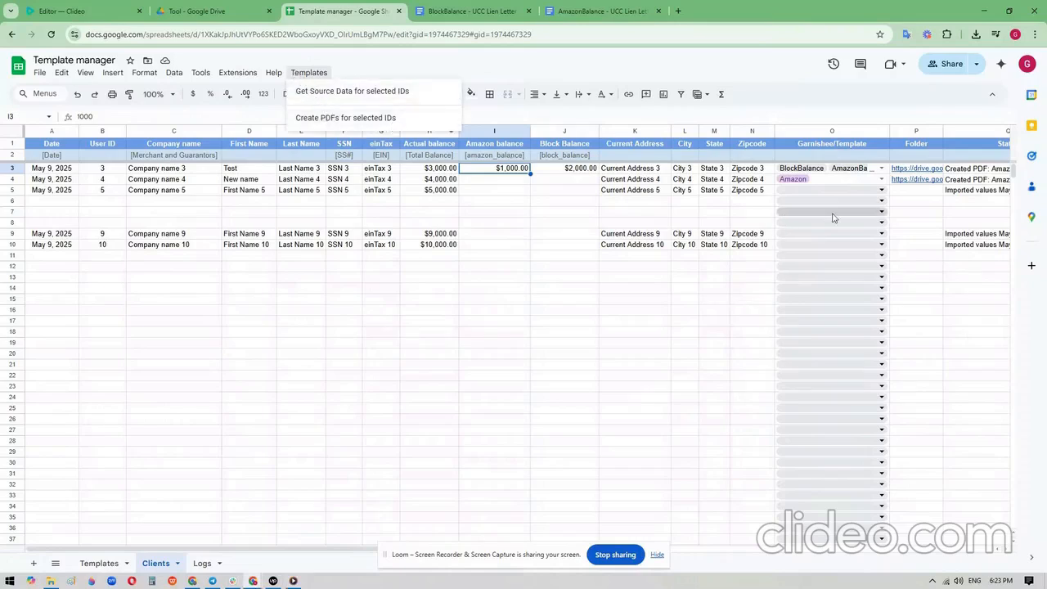
- View the generated BlockBalance and AmazonBalance files in the Drive folder linked for user ID 3, and return to the Template manager spreadsheet
click(903, 171)
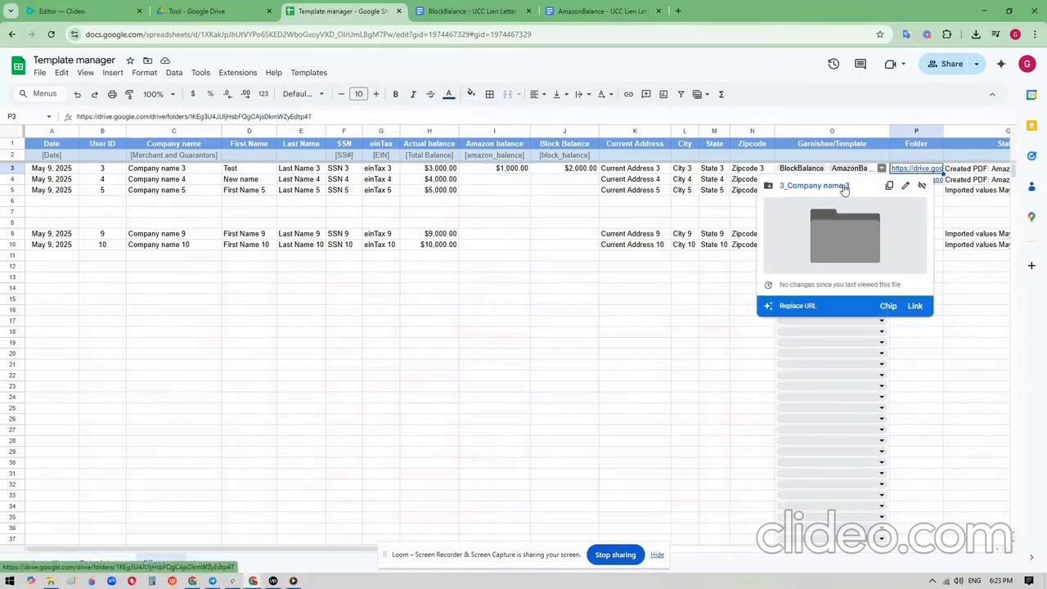
click(844, 187)
click(469, 12)
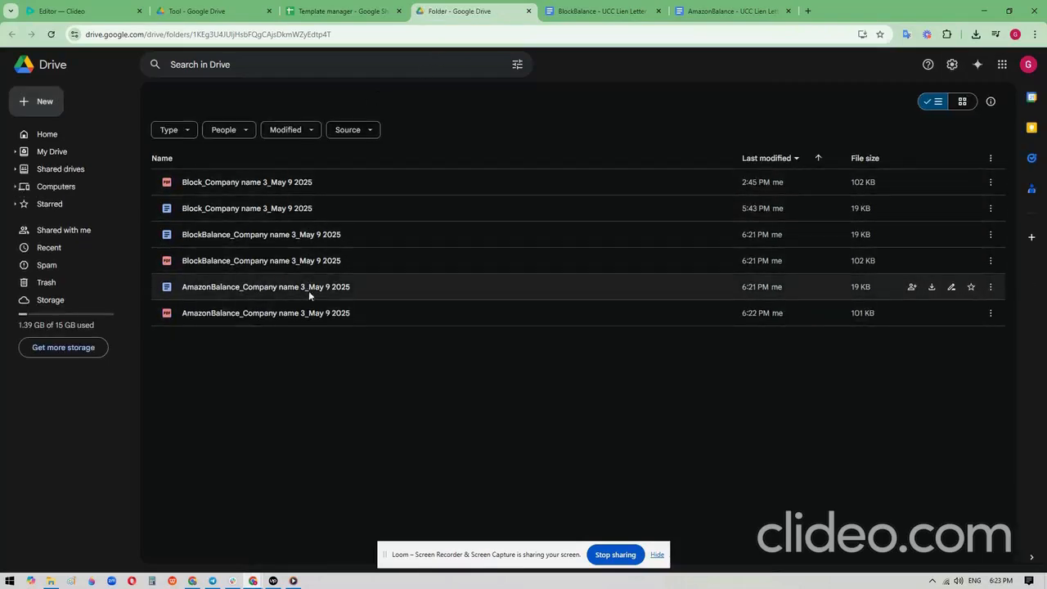
click(367, 14)
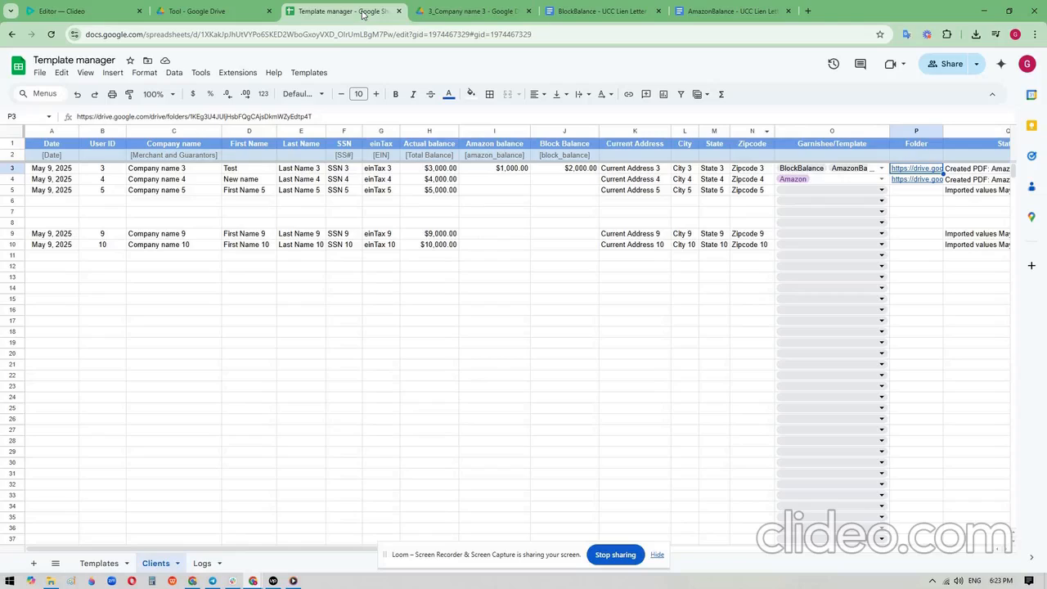
click(494, 224)
right_click(161, 570)
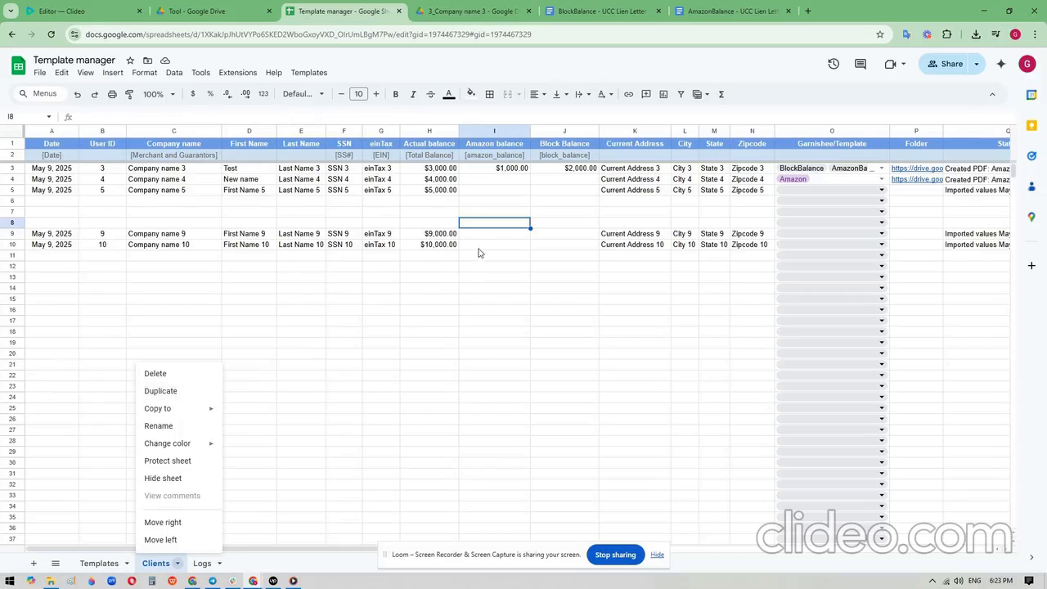
click(480, 249)
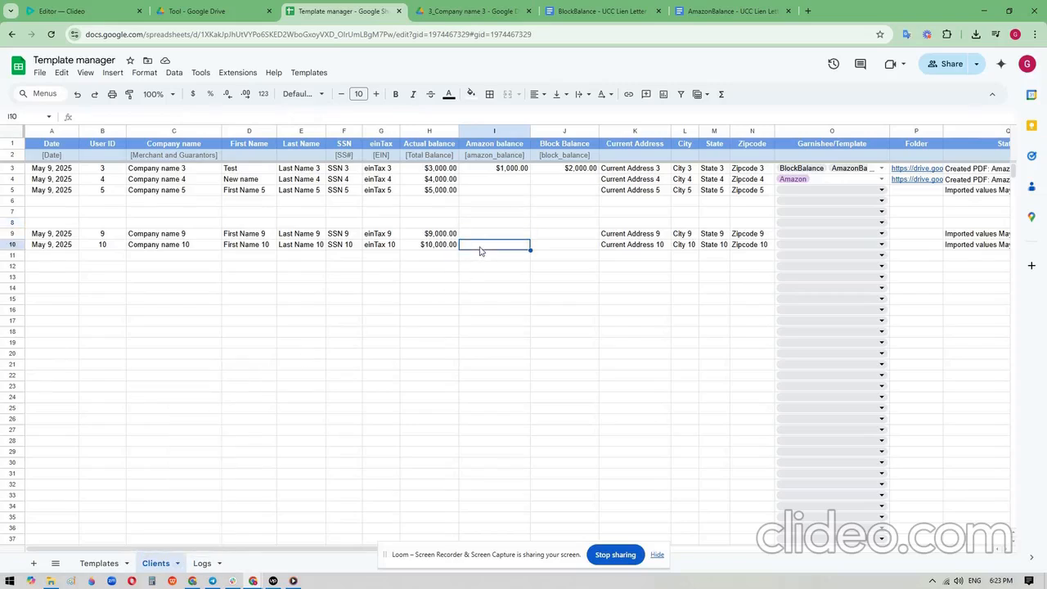
- Clear the User ID of the Company name 5 row in the Clients sheet
click(103, 190)
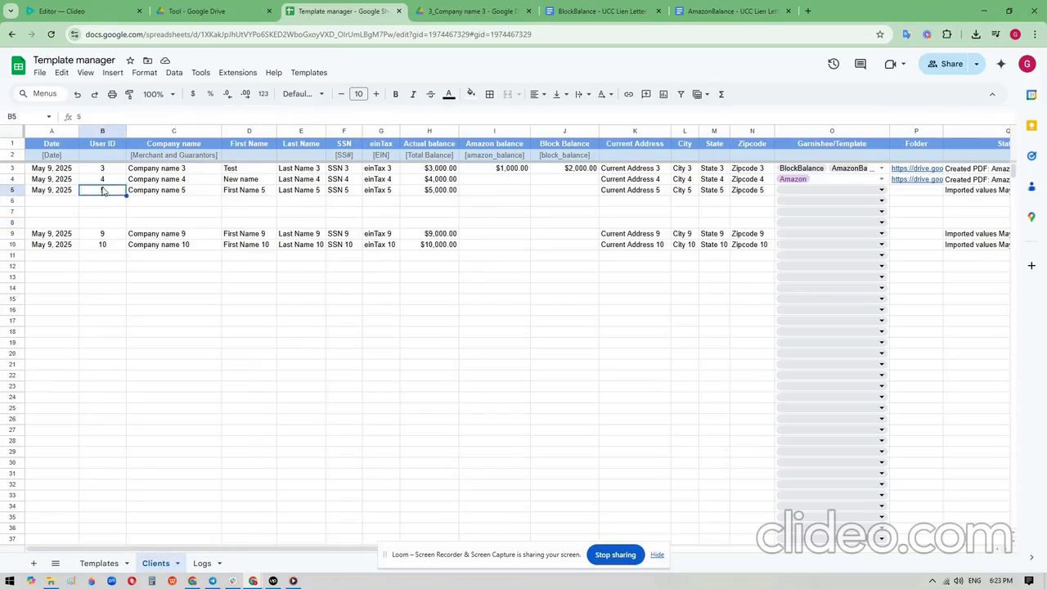
key(Delete)
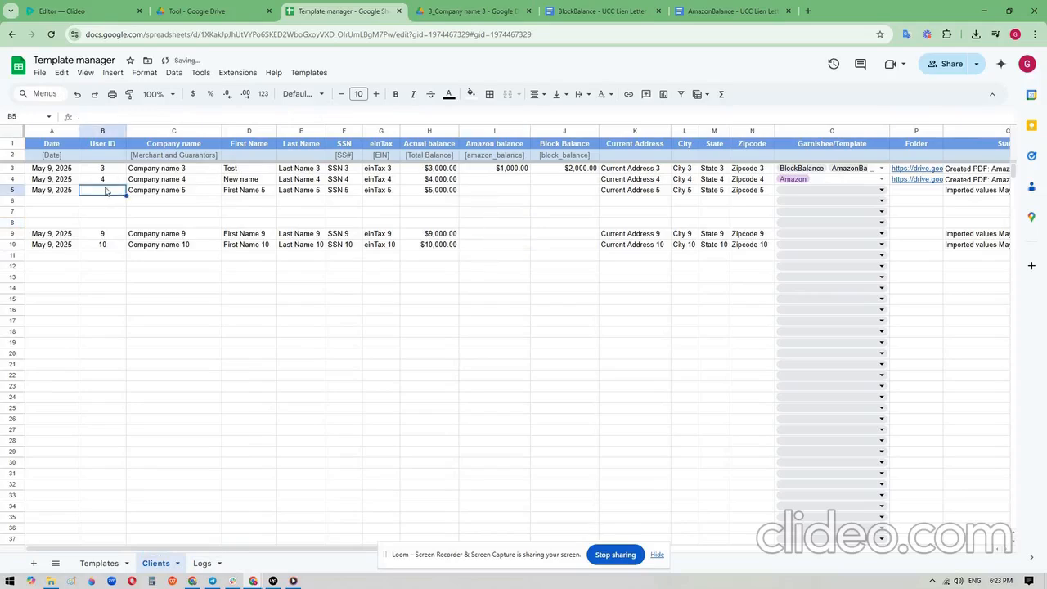
click(826, 191)
click(594, 193)
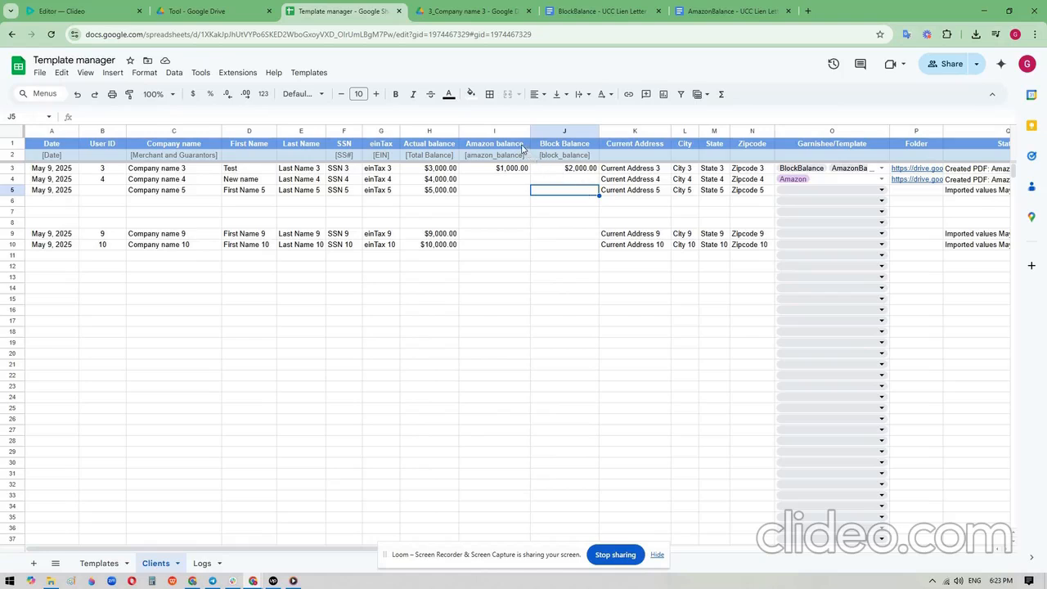
- Rename the Company name header in the Clients sheet as "Company name gfd"
click(207, 145)
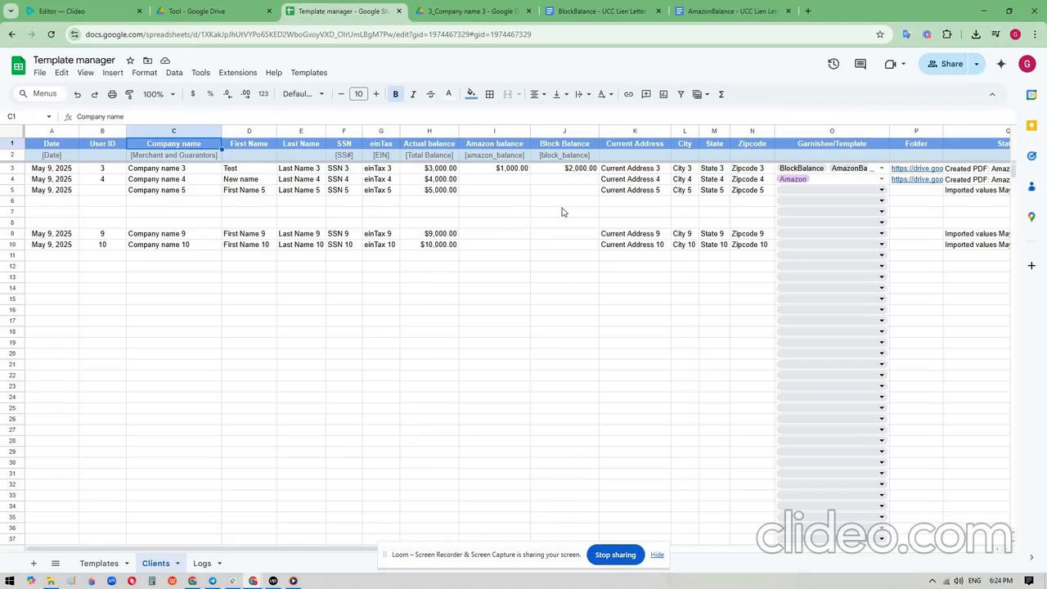
click(258, 146)
click(186, 146)
double_click(205, 146)
text(gid)
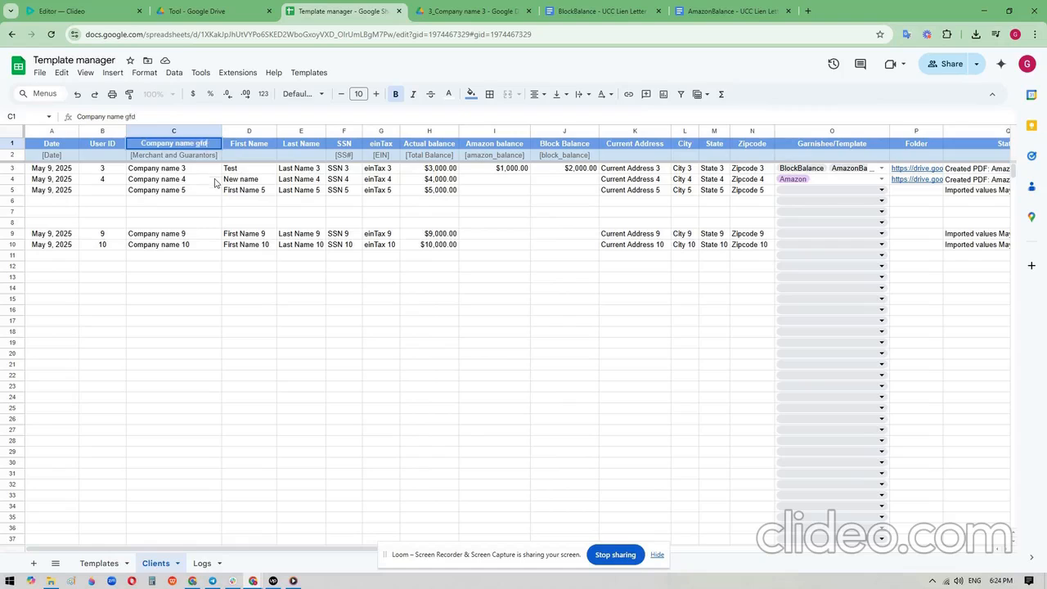
click(214, 190)
- Try to get source data for the selected IDs with the altered header, and dismiss the notification
click(308, 72)
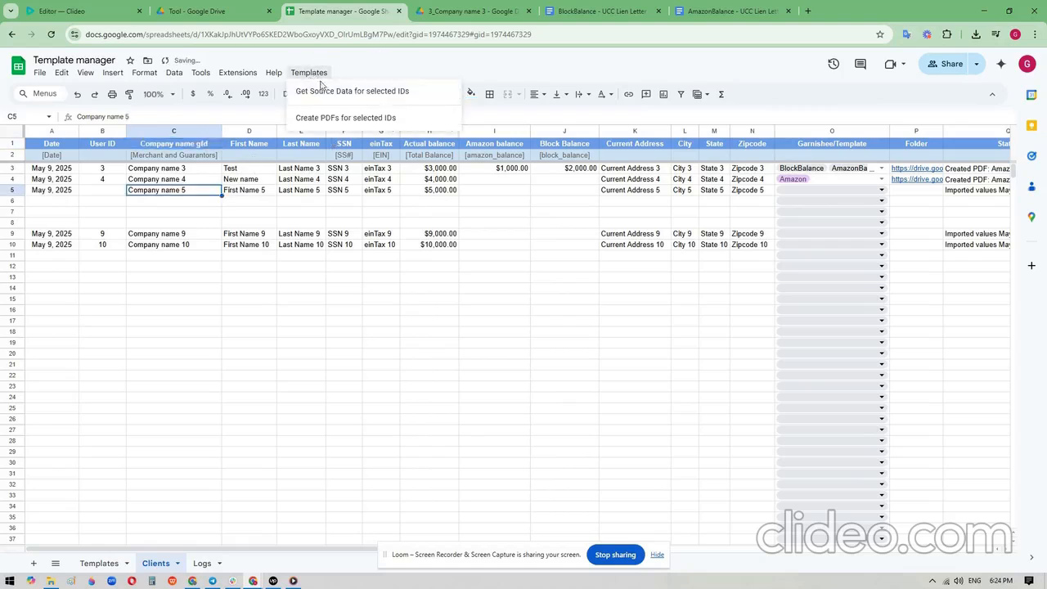
click(315, 87)
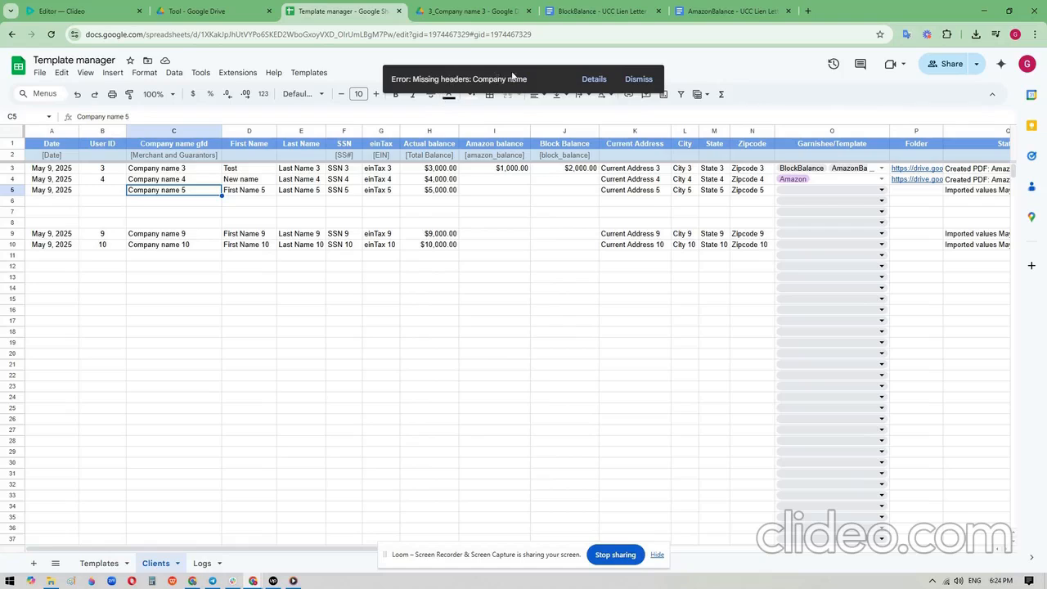
click(639, 80)
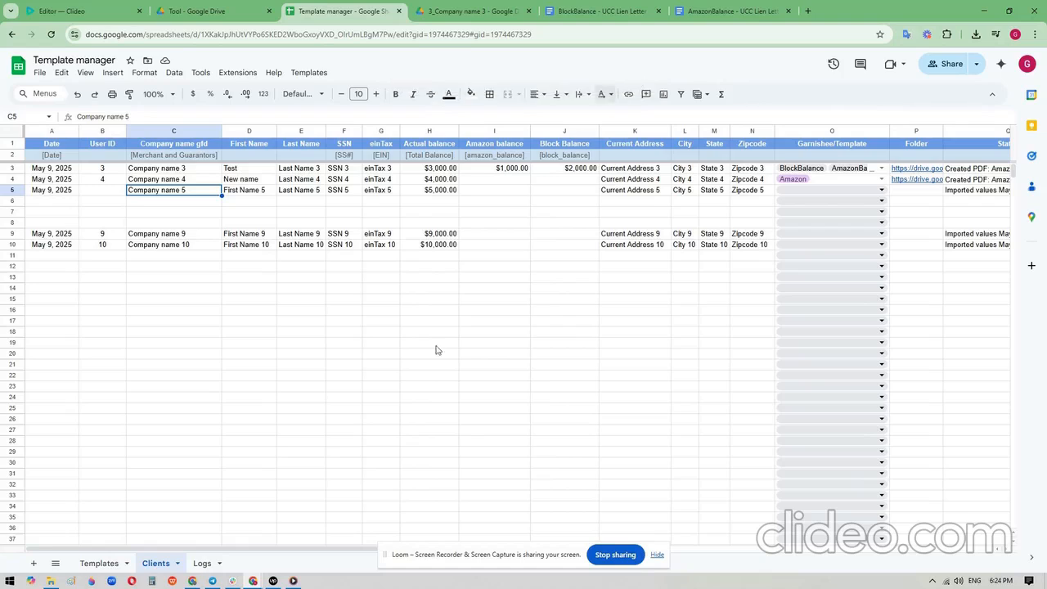
- Review the timestamps and entries in the Logs sheet, including the latest getSourceData run
click(202, 563)
click(280, 308)
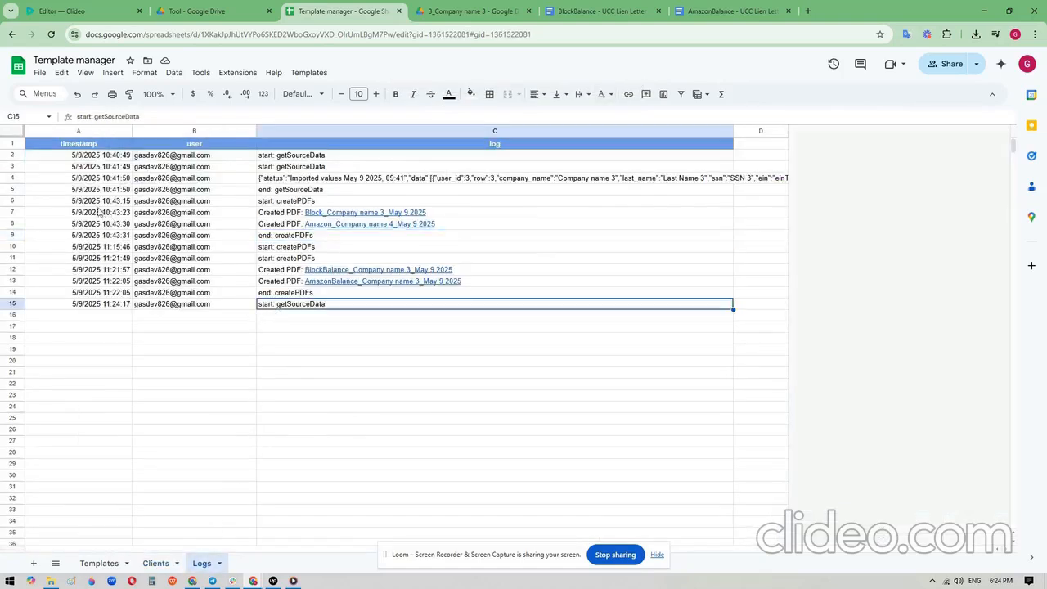
drag(102, 213, 80, 331)
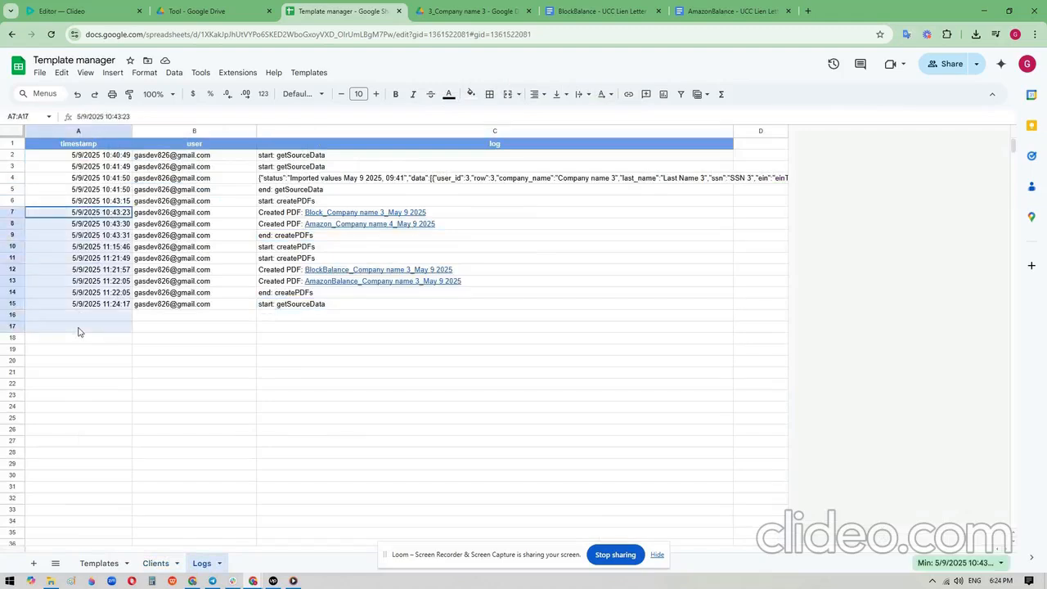
- Undo the Company name header change in the Clients sheet
click(155, 563)
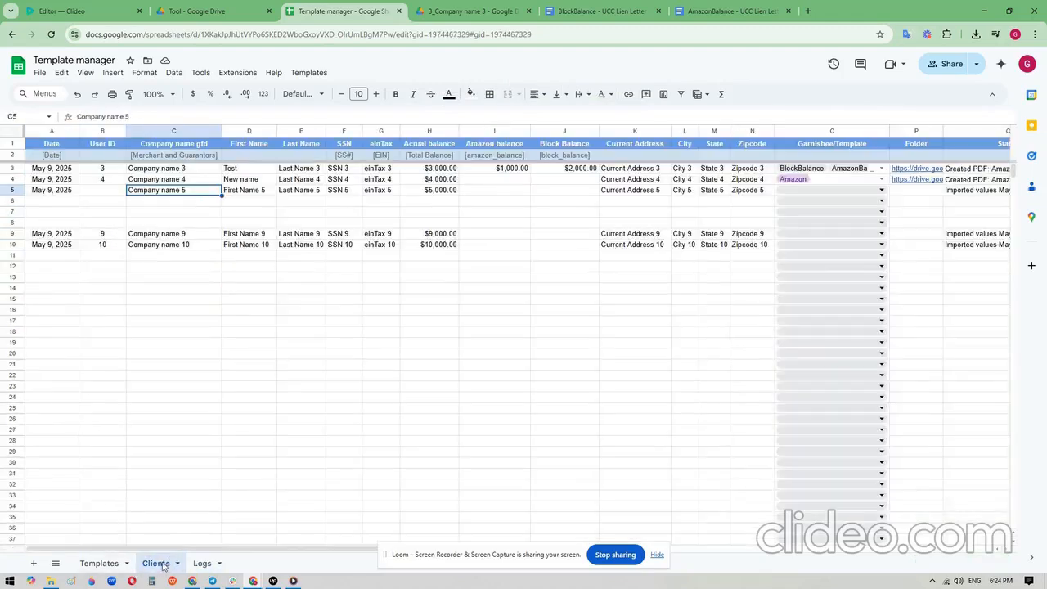
click(205, 144)
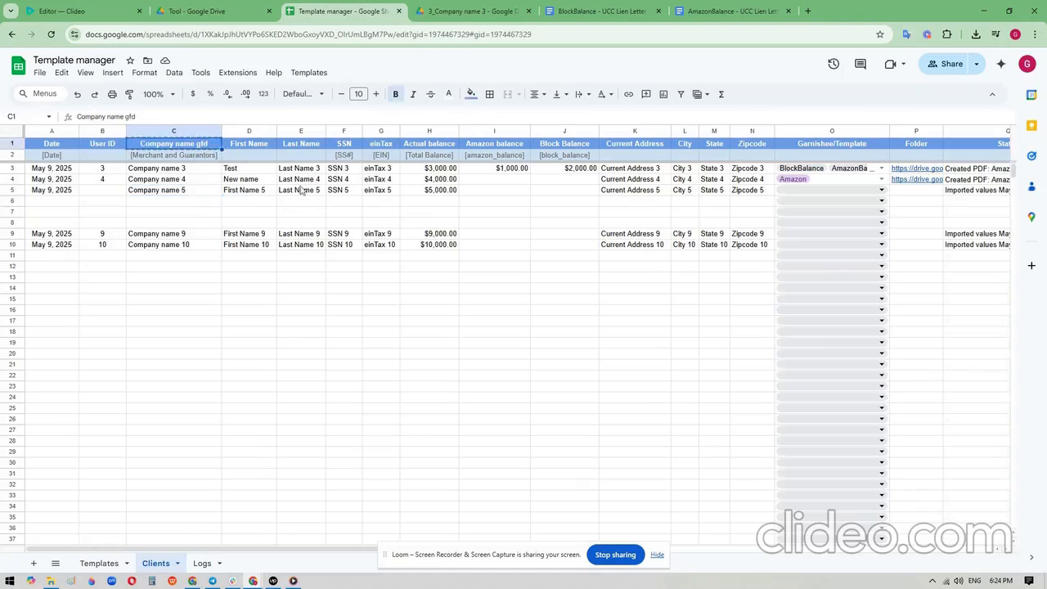
key(ctrl+z)
key(ctrl+z)
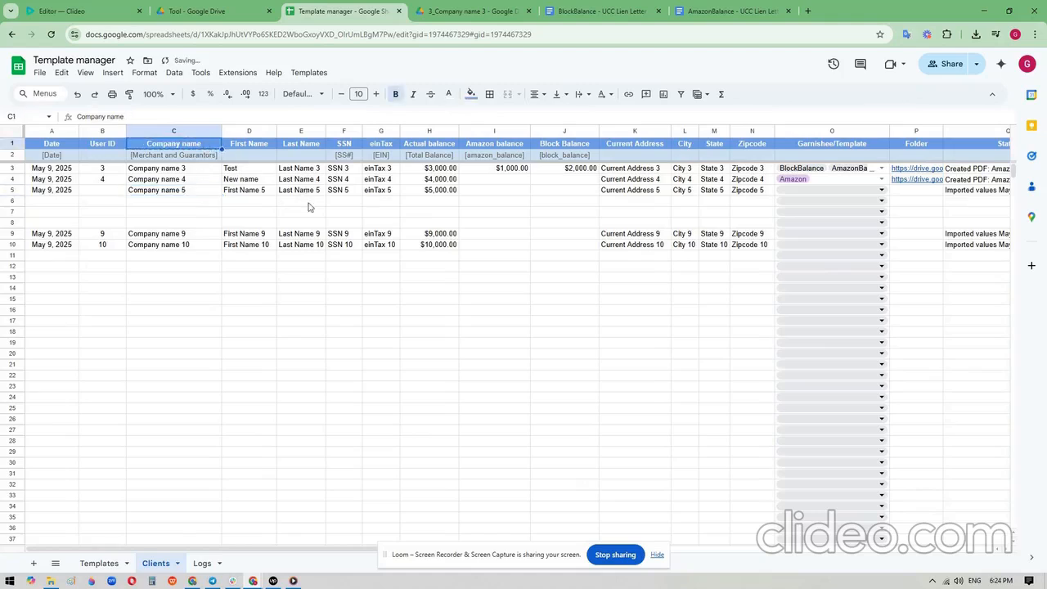
click(340, 256)
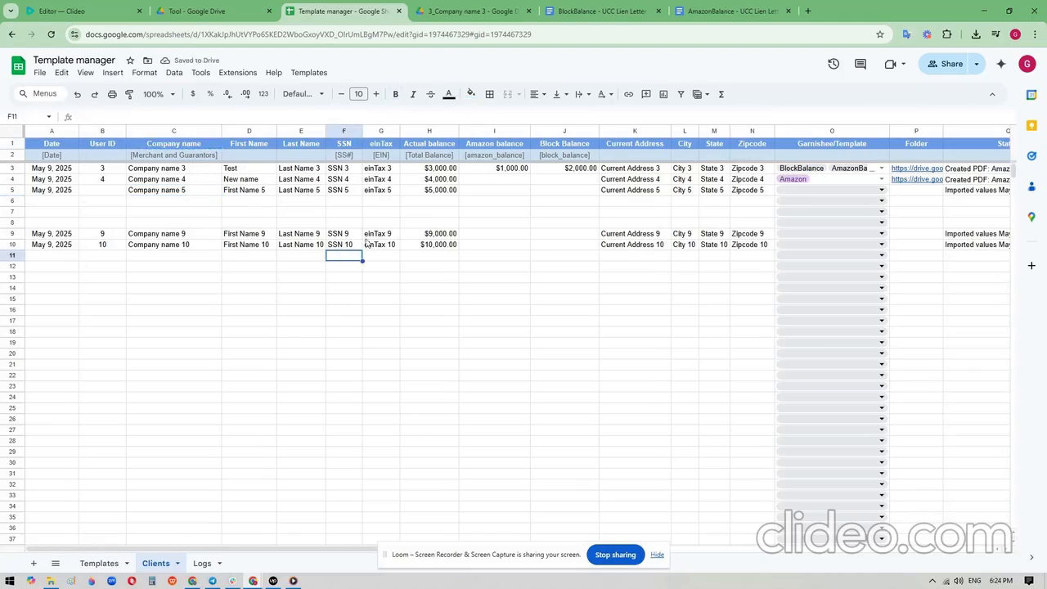
- Compare the row 2 placeholders [SS#], [EIN] and [Total Balance] in the Clients sheet with those in the BlockBalance letter template
click(427, 159)
click(391, 157)
click(433, 157)
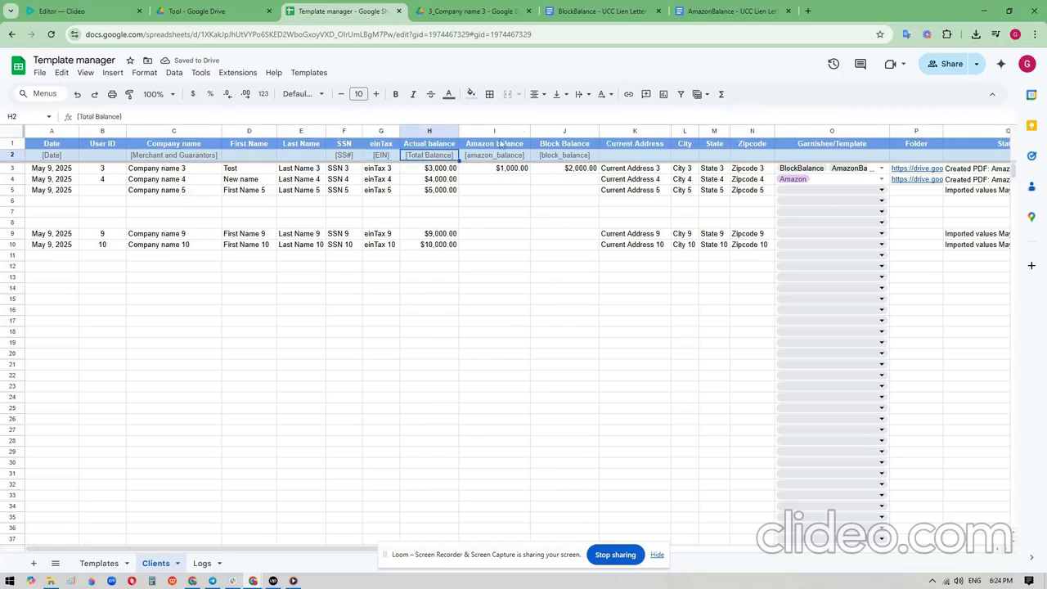
click(601, 11)
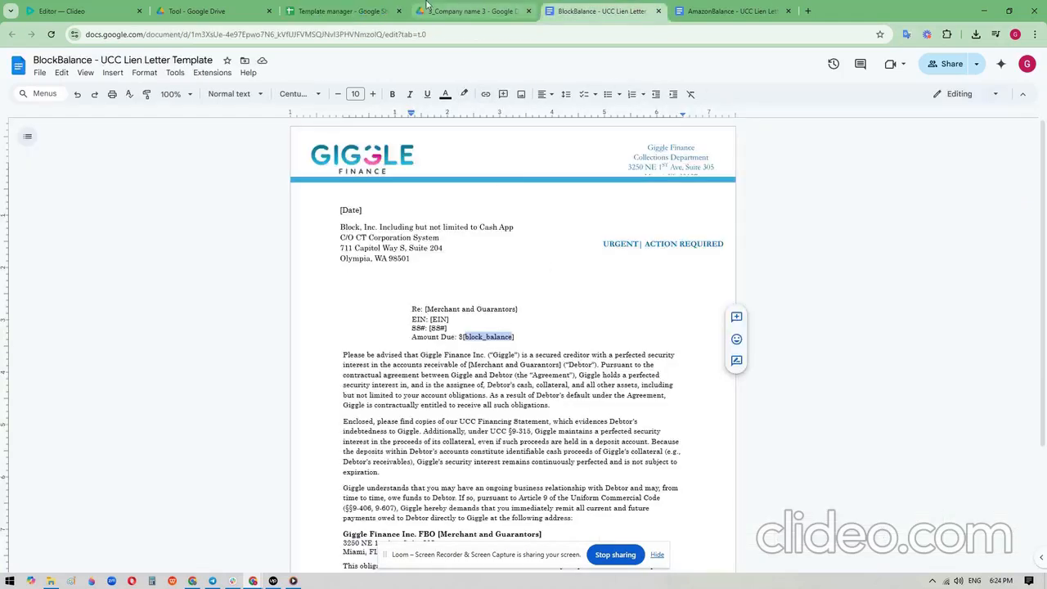
click(342, 11)
click(378, 160)
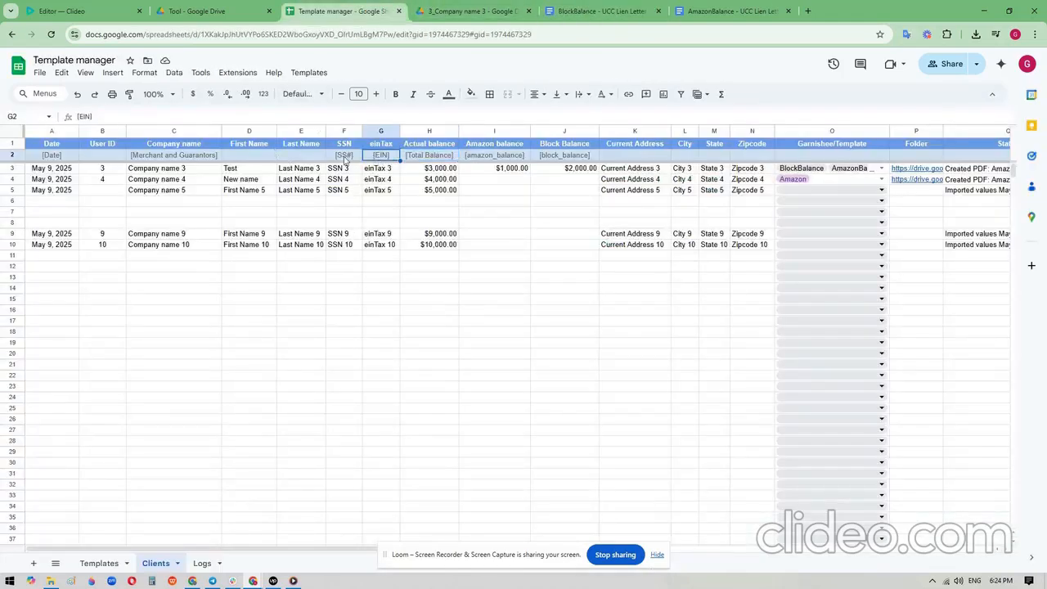
click(347, 160)
click(454, 156)
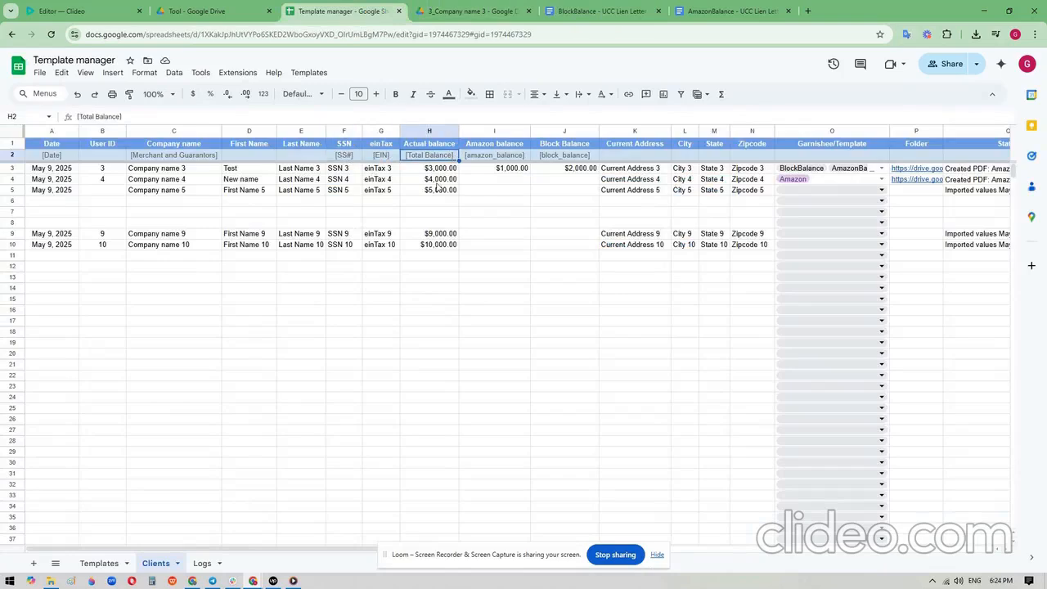
- Highlight the Actual balance cells H3:H58 to inspect the column's values, and clear the selection
drag(435, 168, 451, 518)
scroll(445, 468, up, 5)
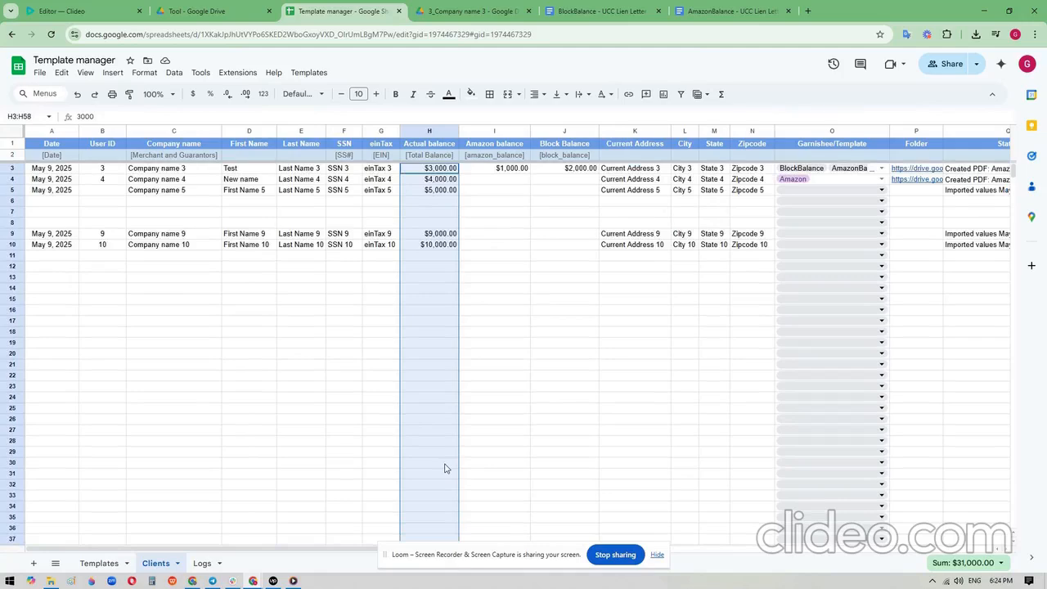
click(386, 216)
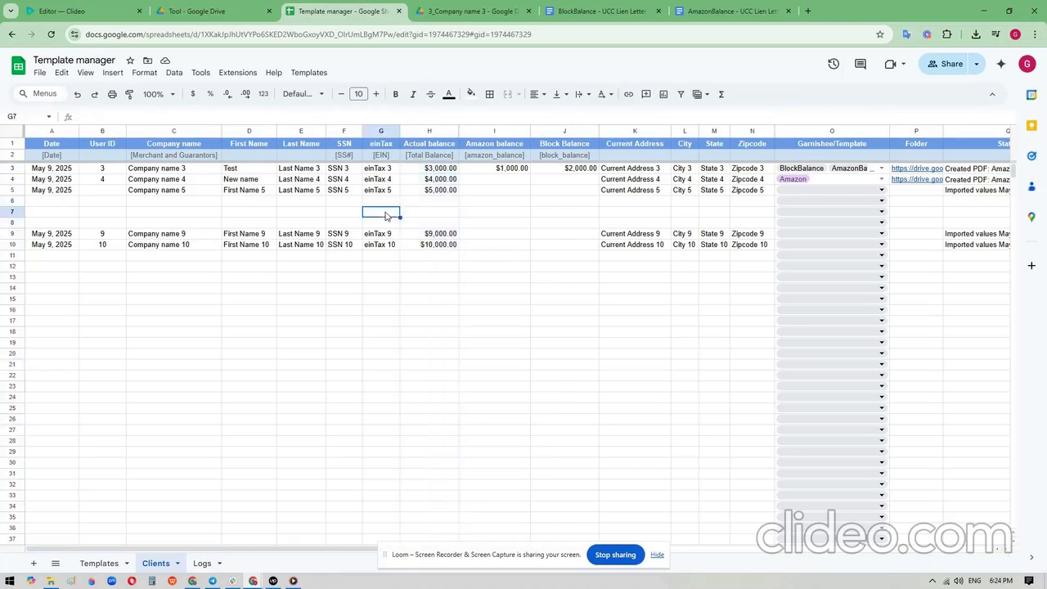